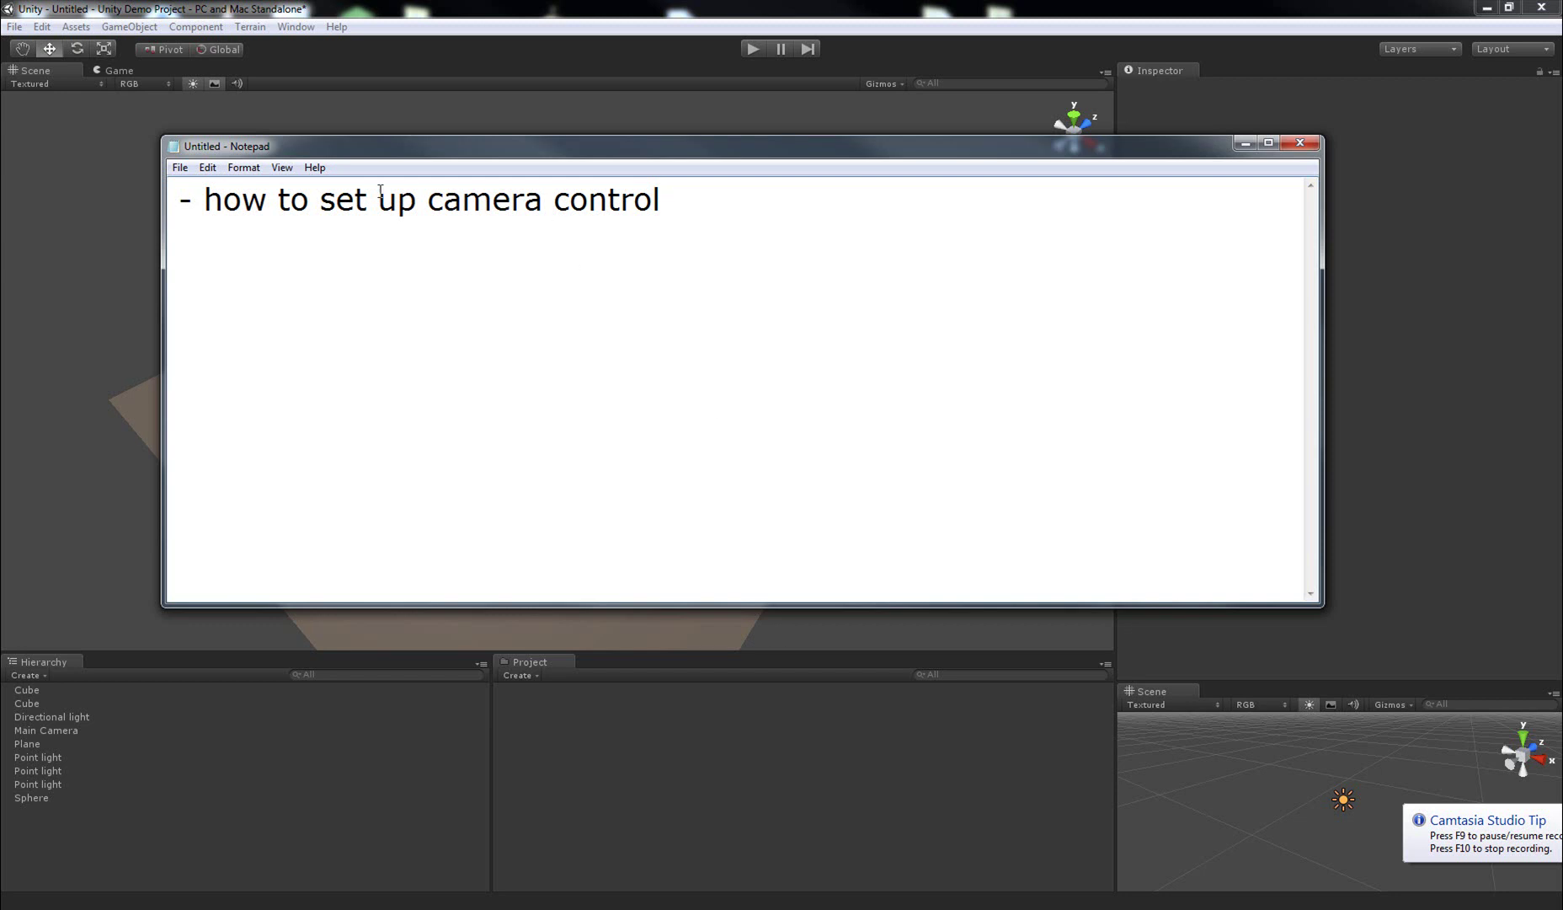
# Minimize the Notepad notes and switch to the Unity scene with the cubes, sphere and lights.
pyautogui.moveTo(320, 199); pyautogui.dragTo(677, 199)
pyautogui.click(1228, 183)
pyautogui.click(1245, 142)
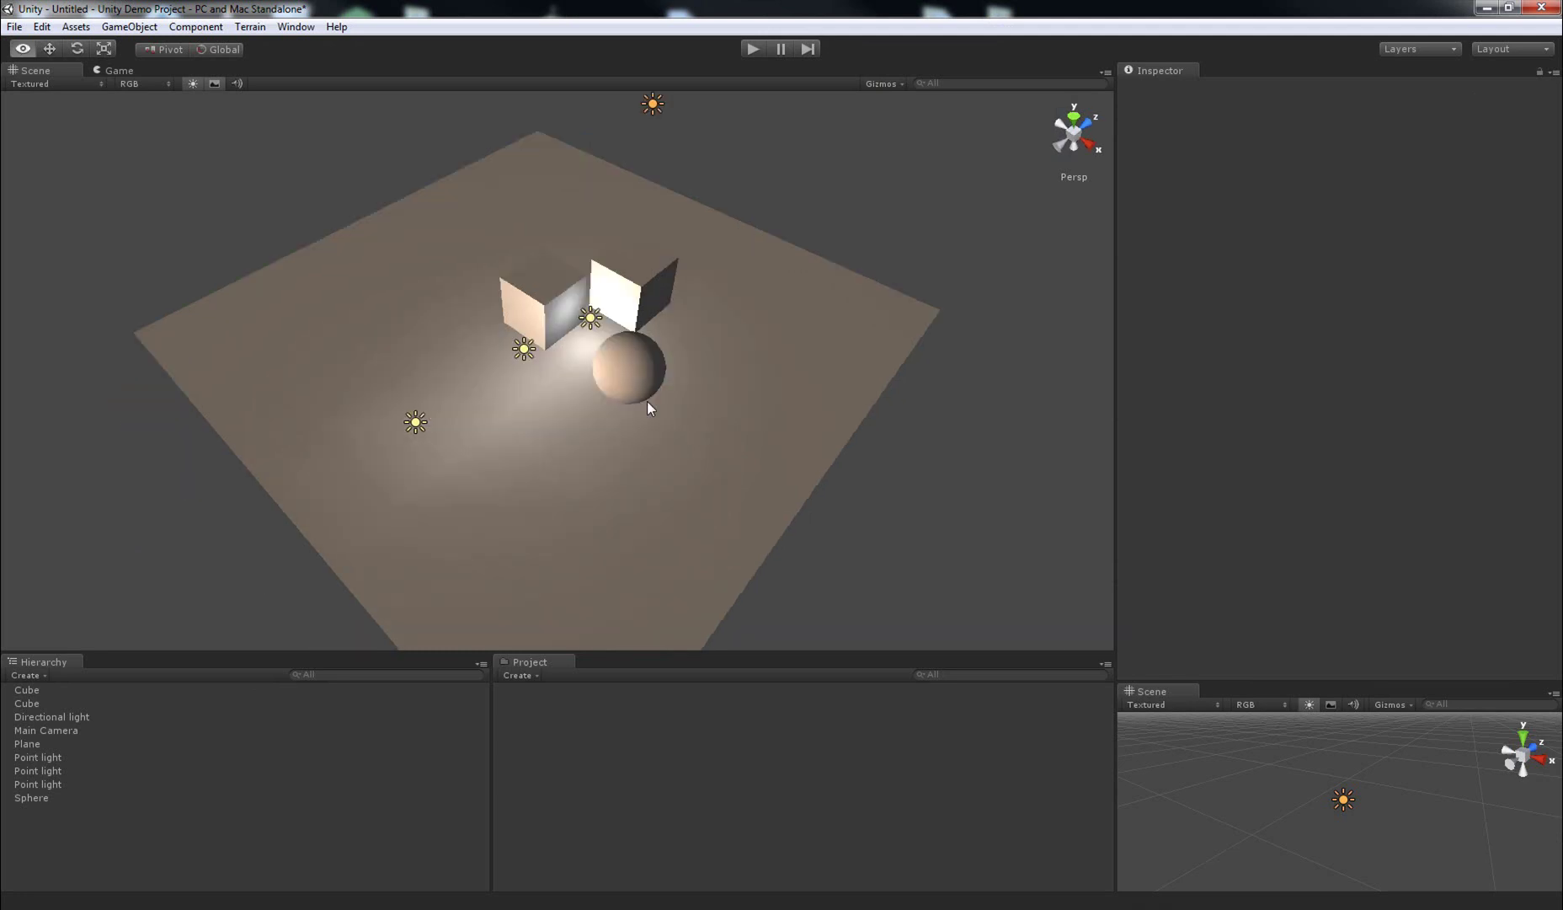
pyautogui.keyDown('alt'); pyautogui.moveTo(647, 401); pyautogui.dragTo(444, 431); pyautogui.keyUp('alt')
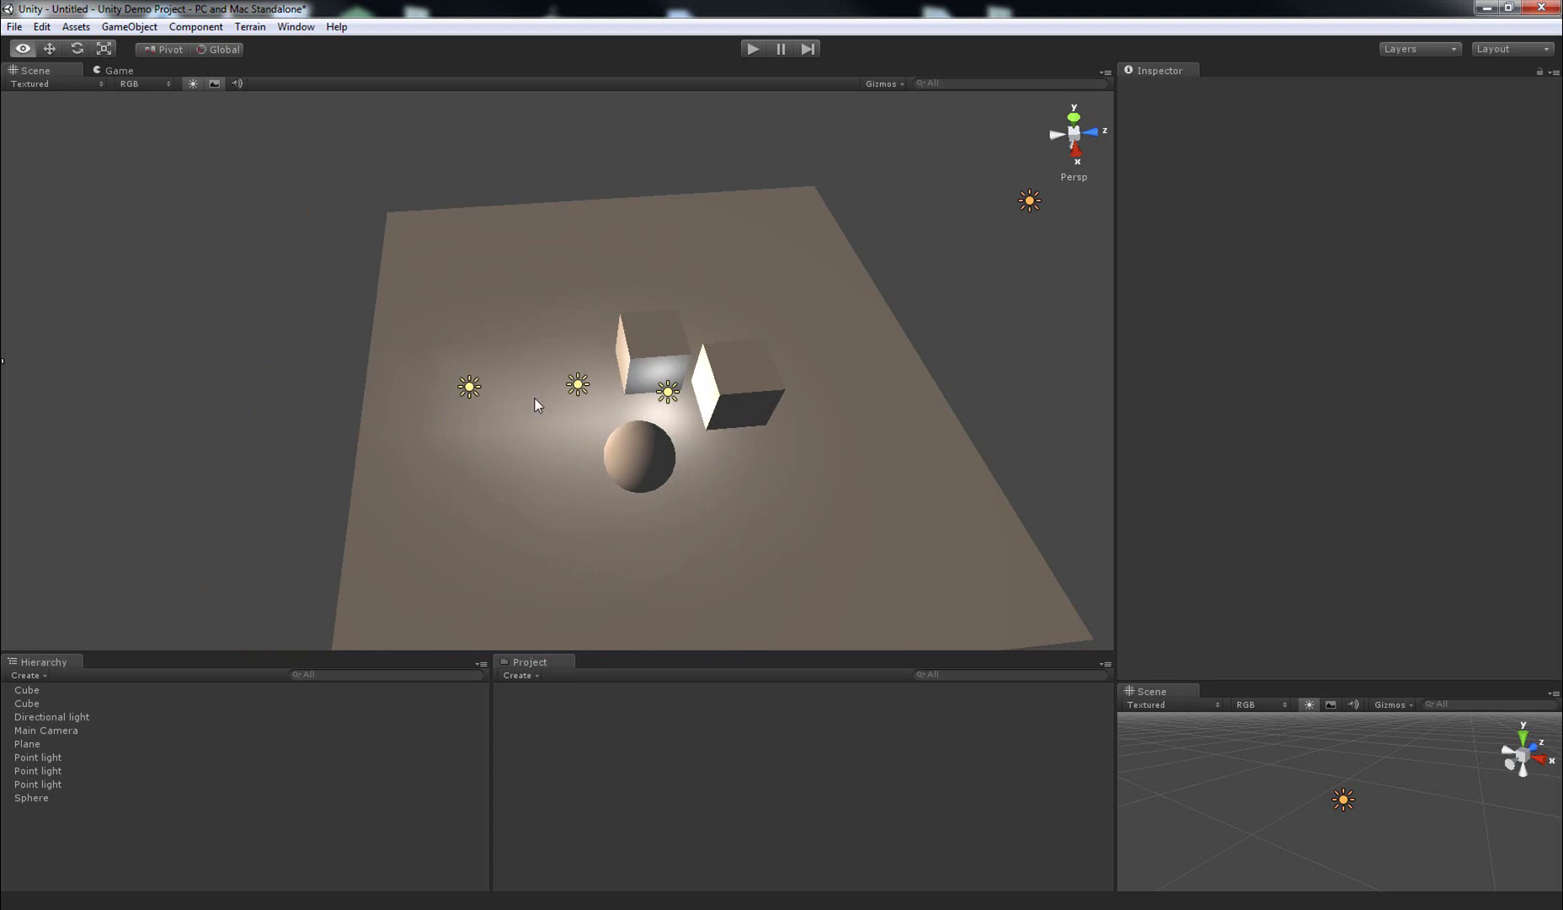
pyautogui.keyDown('alt'); pyautogui.moveTo(539, 404); pyautogui.dragTo(510, 397); pyautogui.keyUp('alt')
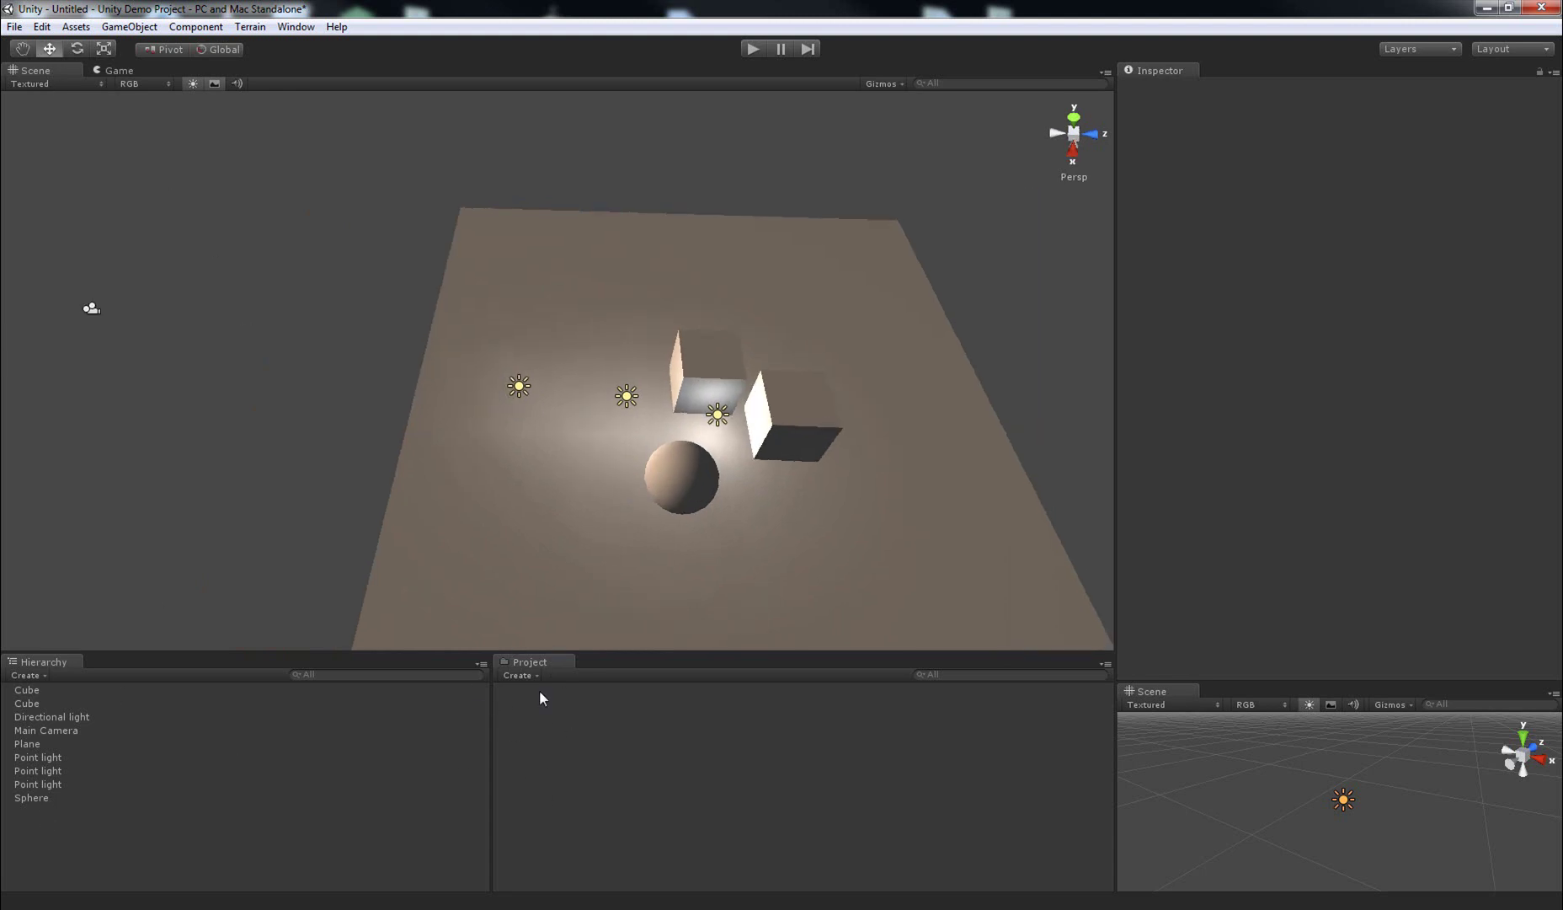
pyautogui.click(129, 26)
pyautogui.moveTo(206, 67)
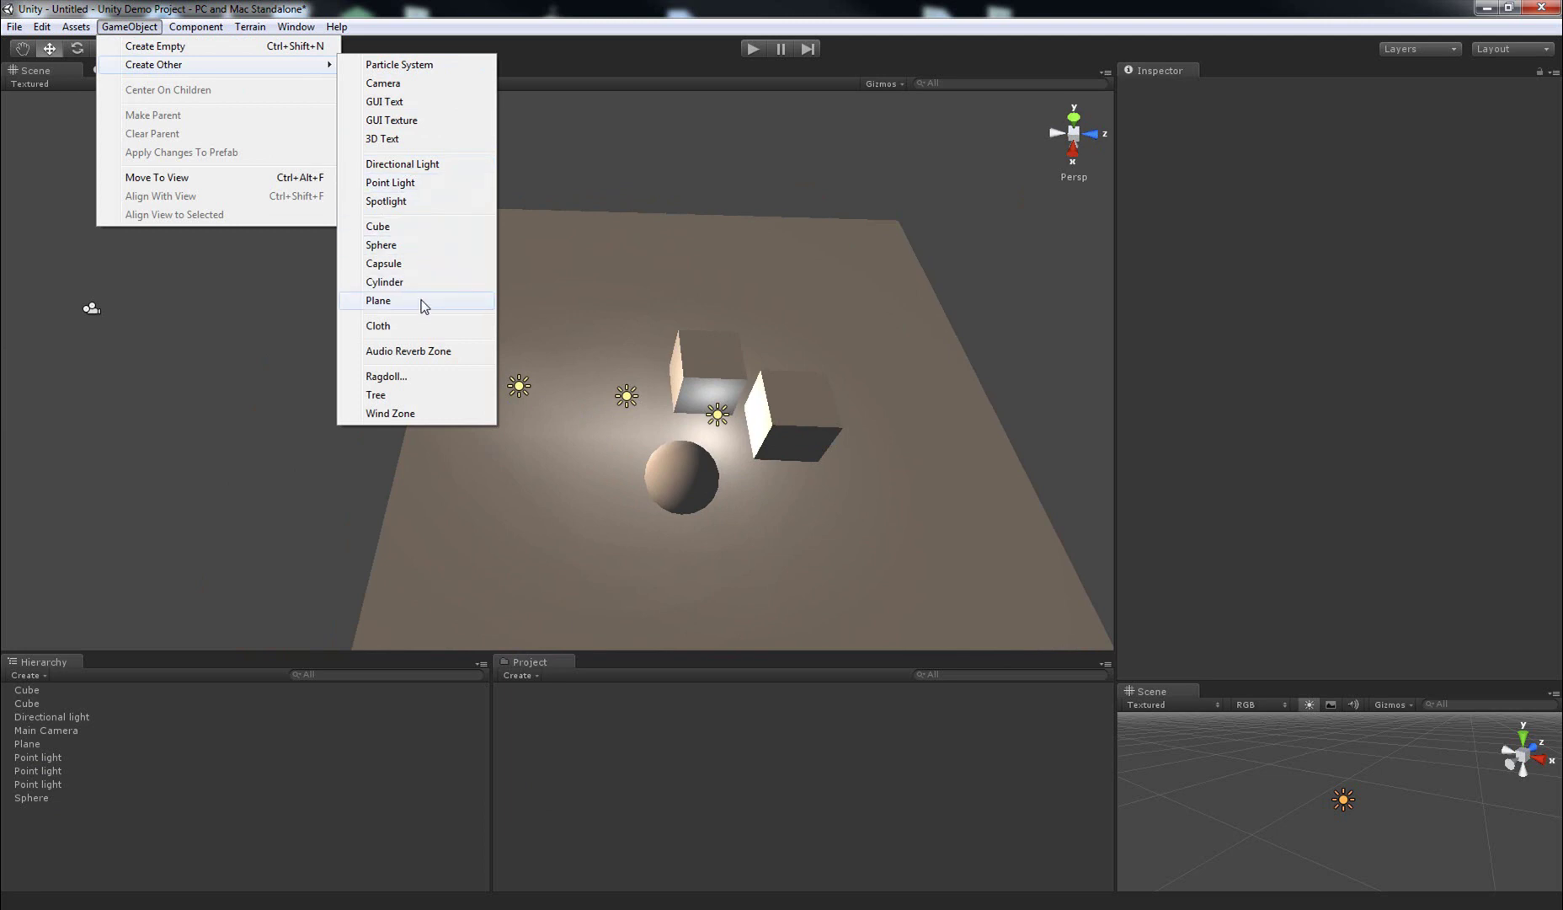
pyautogui.click(386, 198)
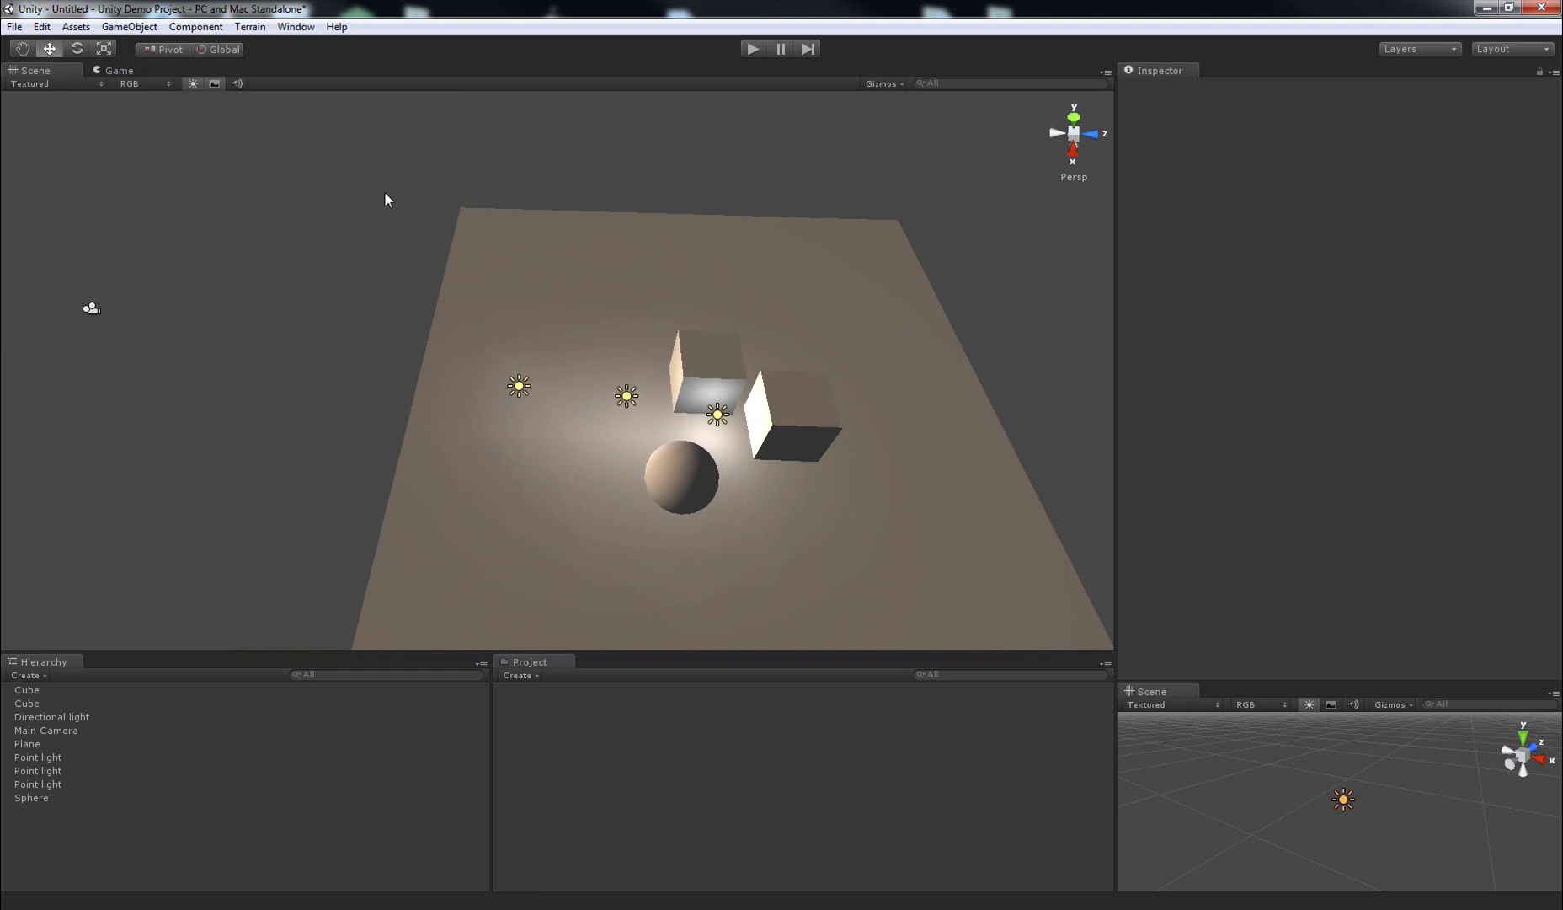
# Run the scene to preview the Main Camera's view in play mode, and stop it again.
pyautogui.click(52, 730)
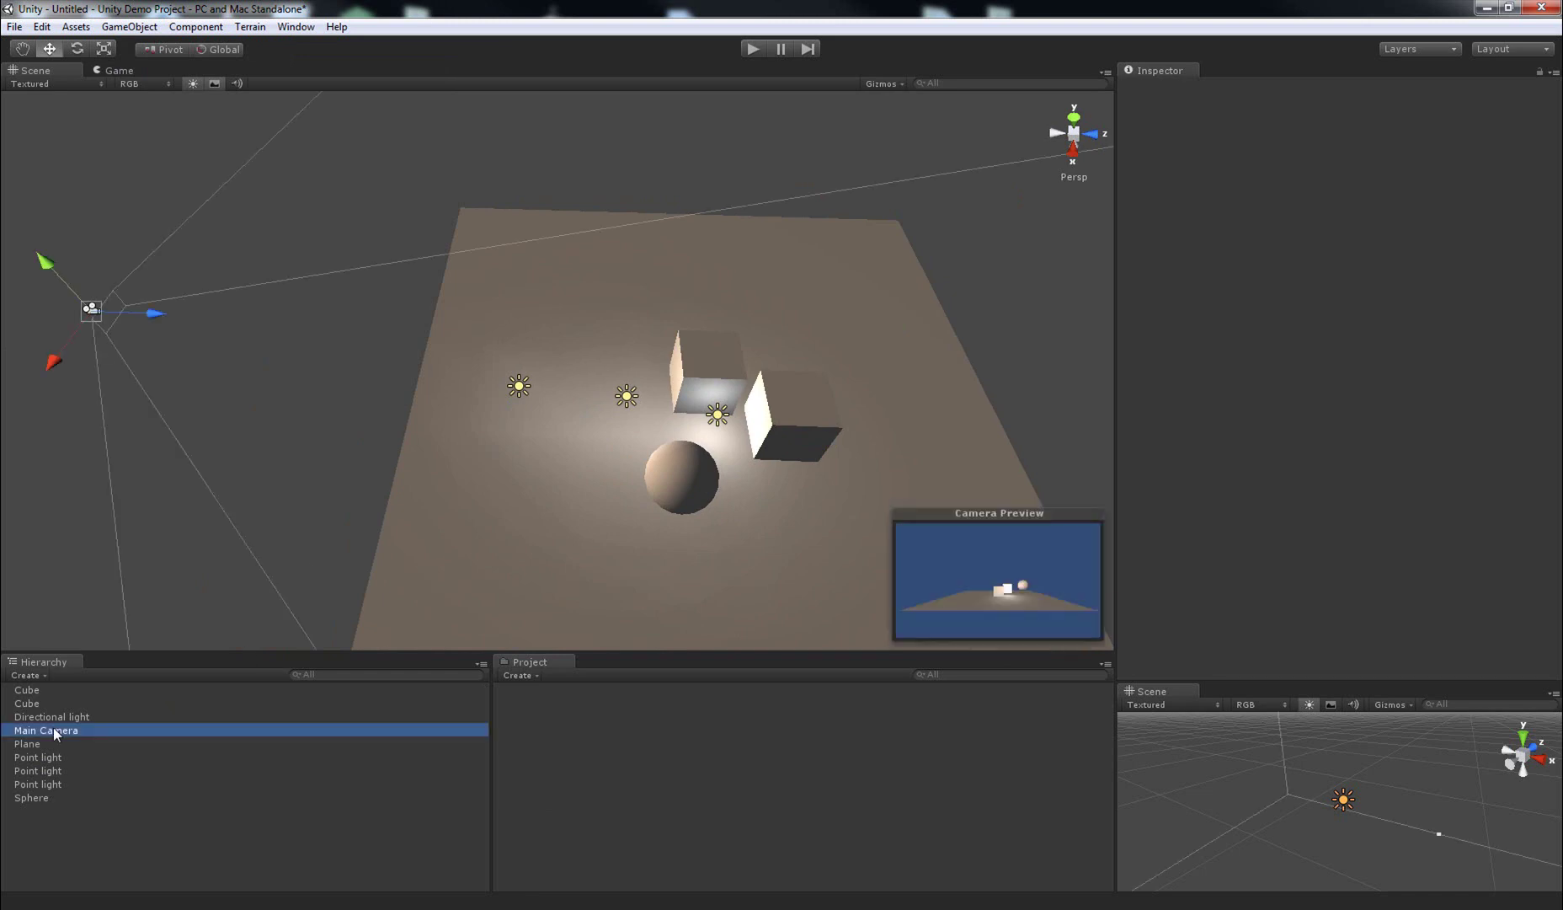
pyautogui.click(108, 831)
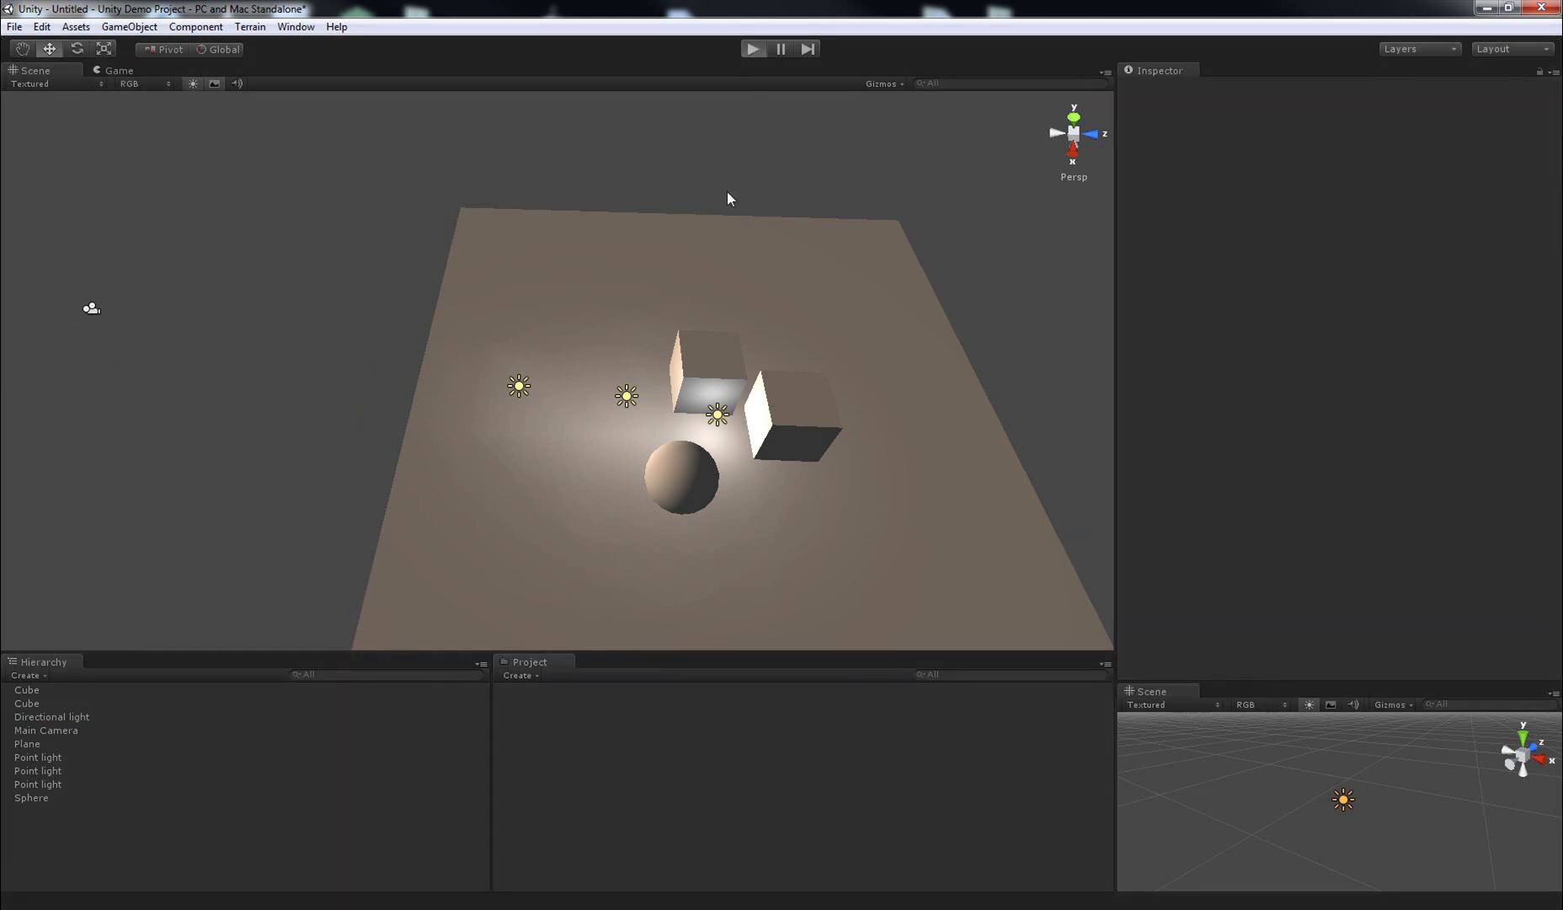
pyautogui.hotkey('ctrl', 'p')
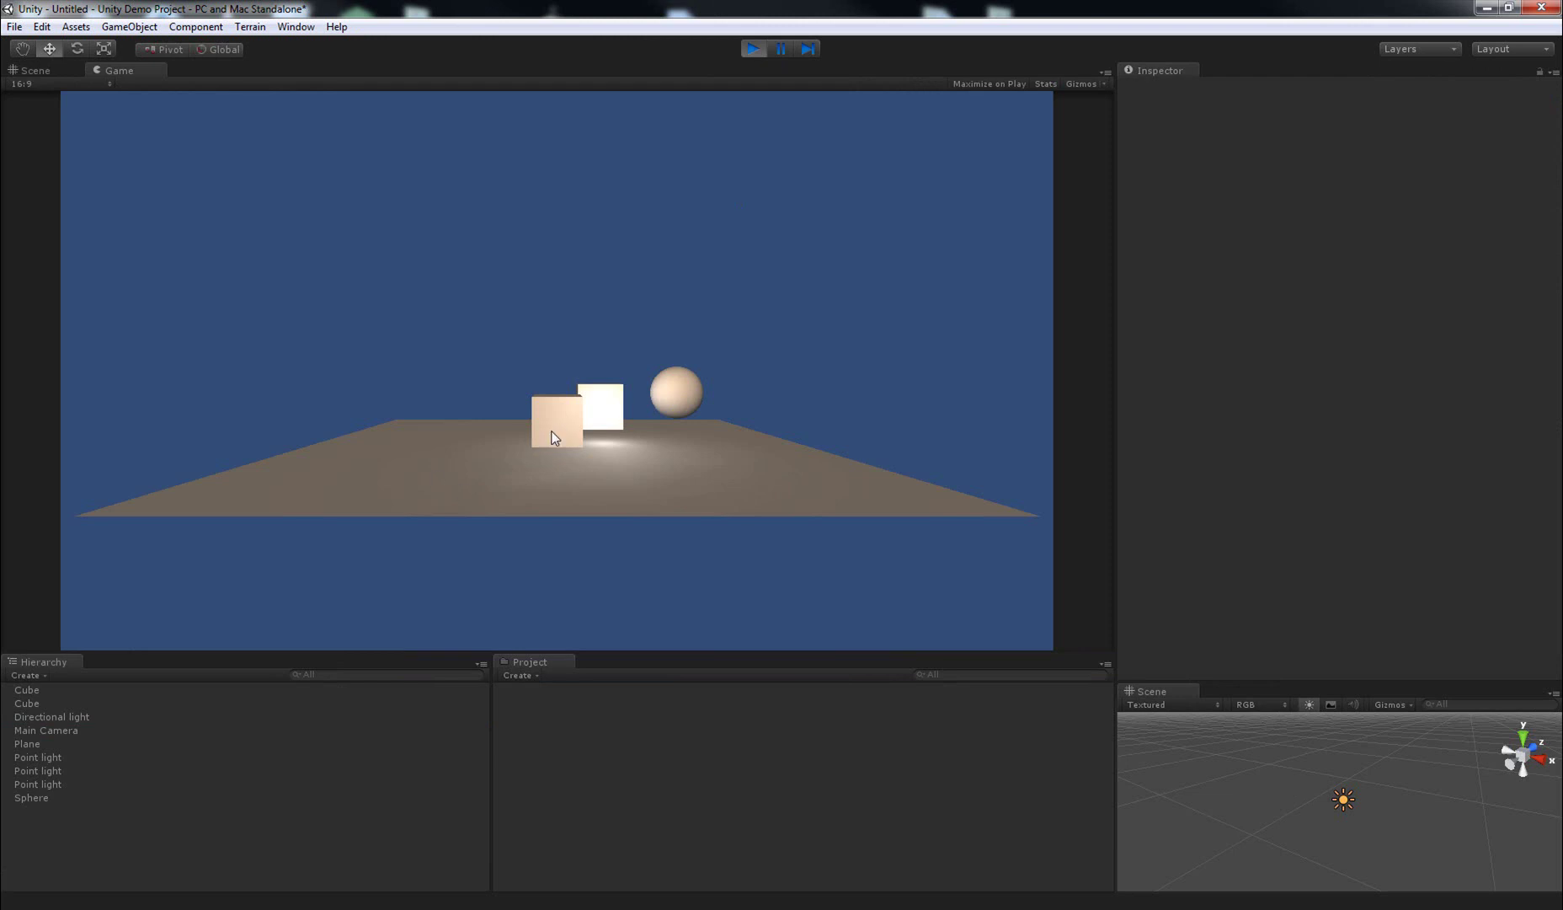
pyautogui.click(753, 48)
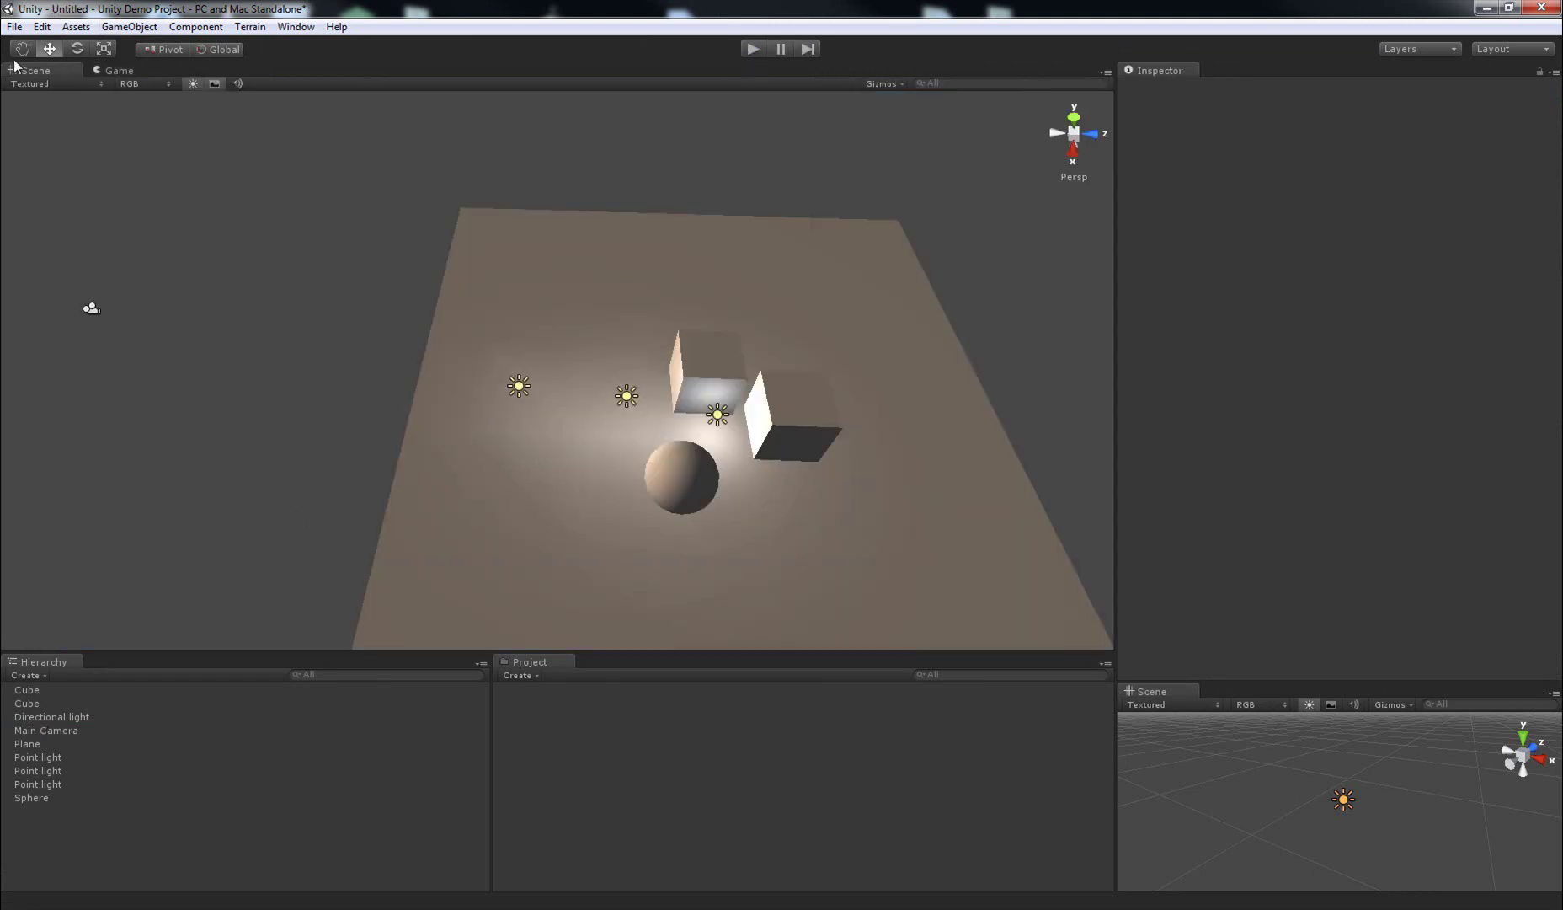
# Import the complete Scripts standard asset package into the project.
pyautogui.click(69, 26)
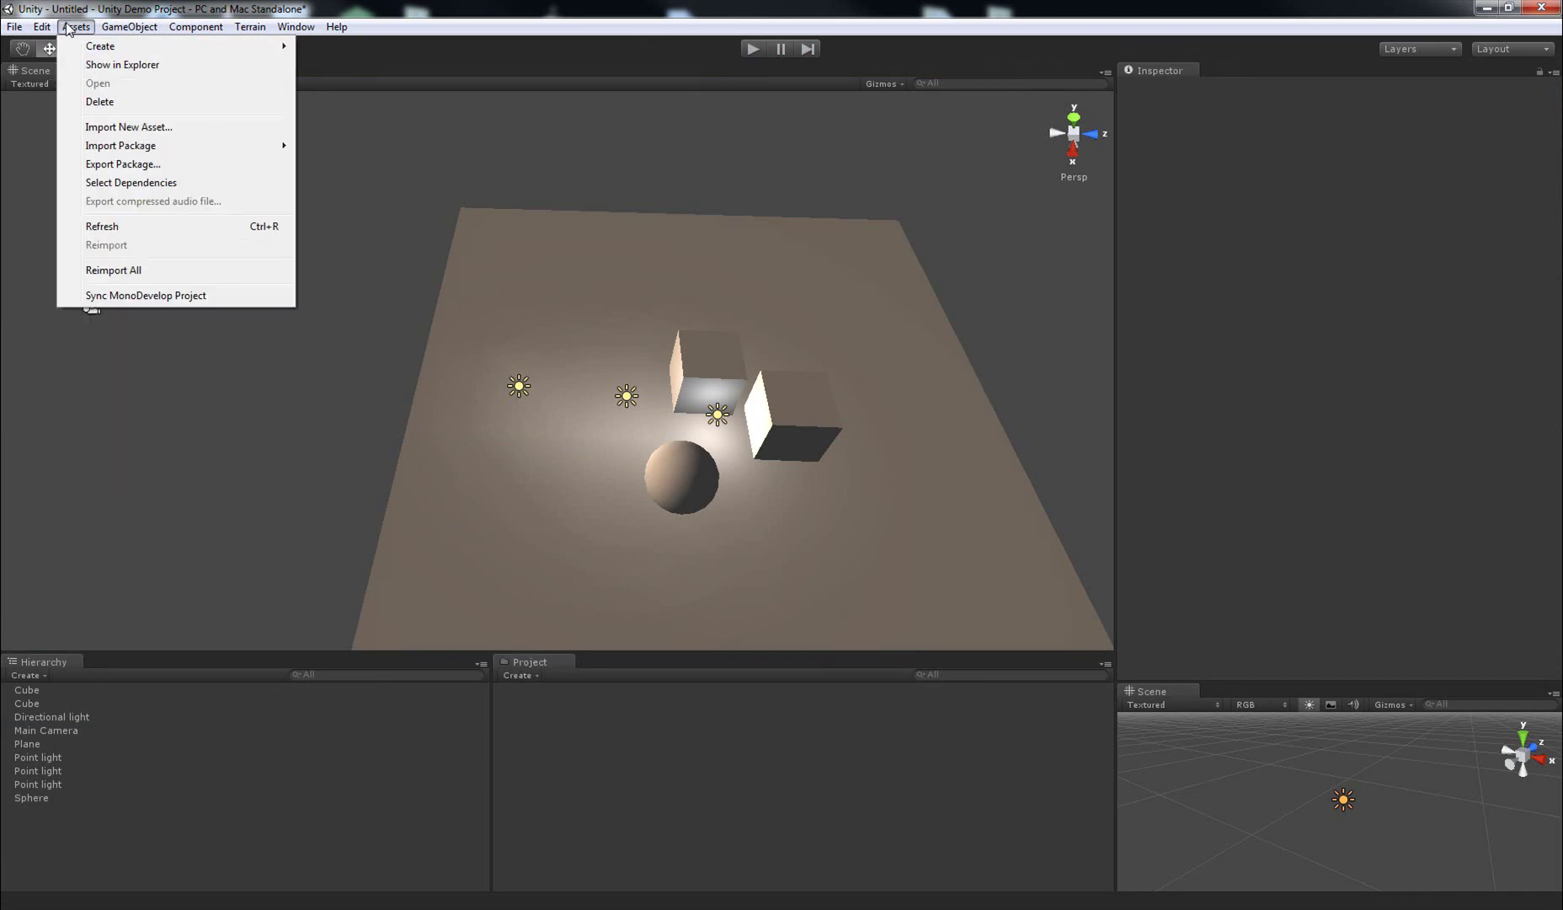
pyautogui.moveTo(136, 152)
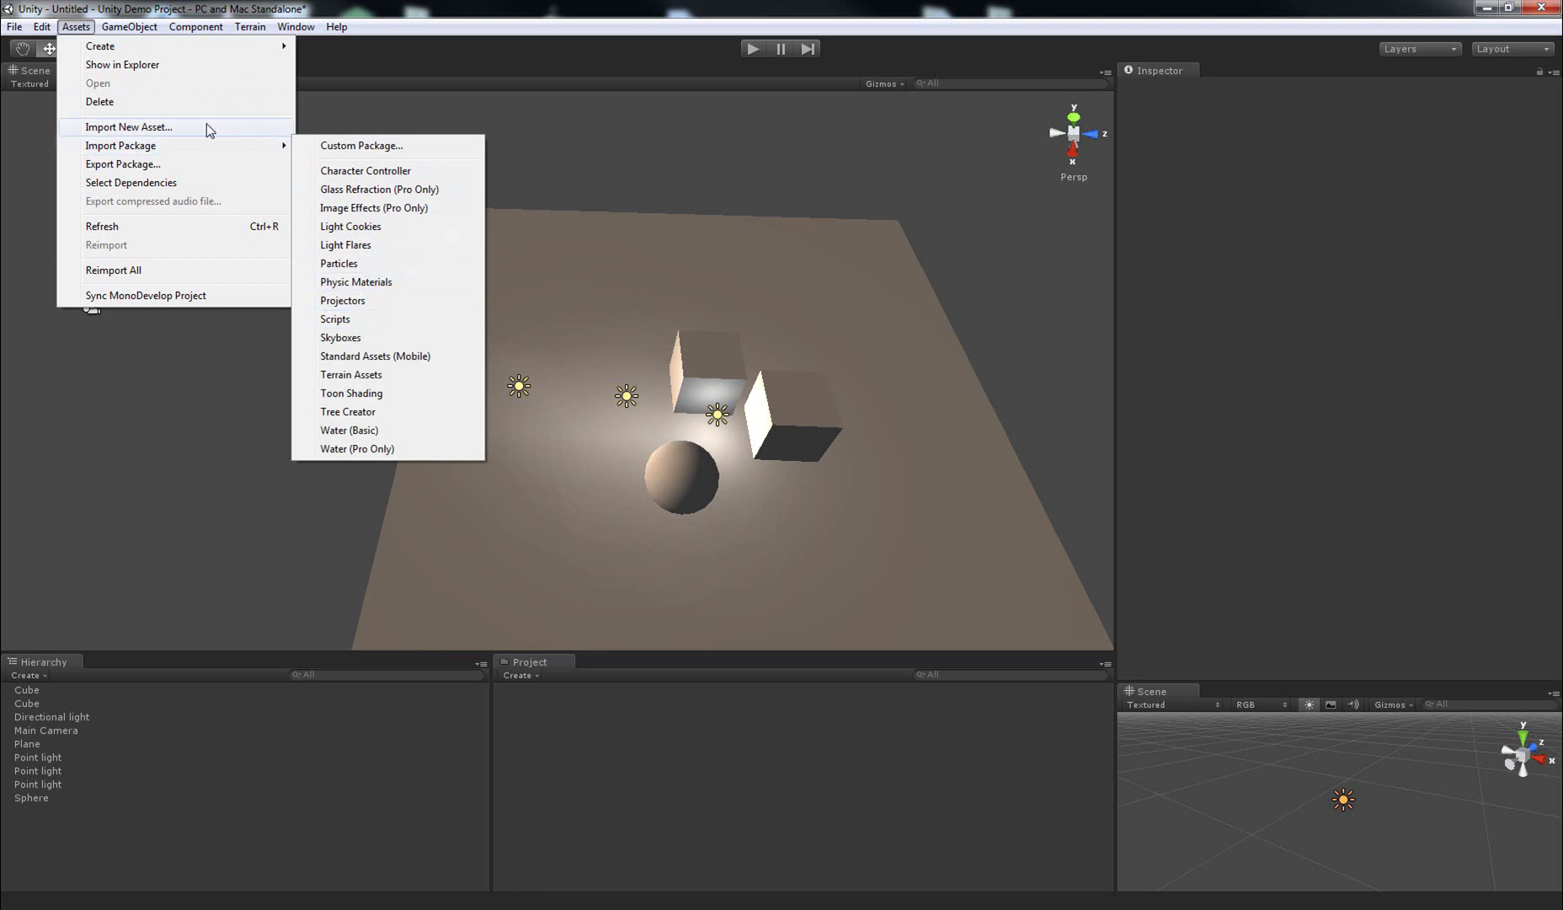
pyautogui.click(382, 328)
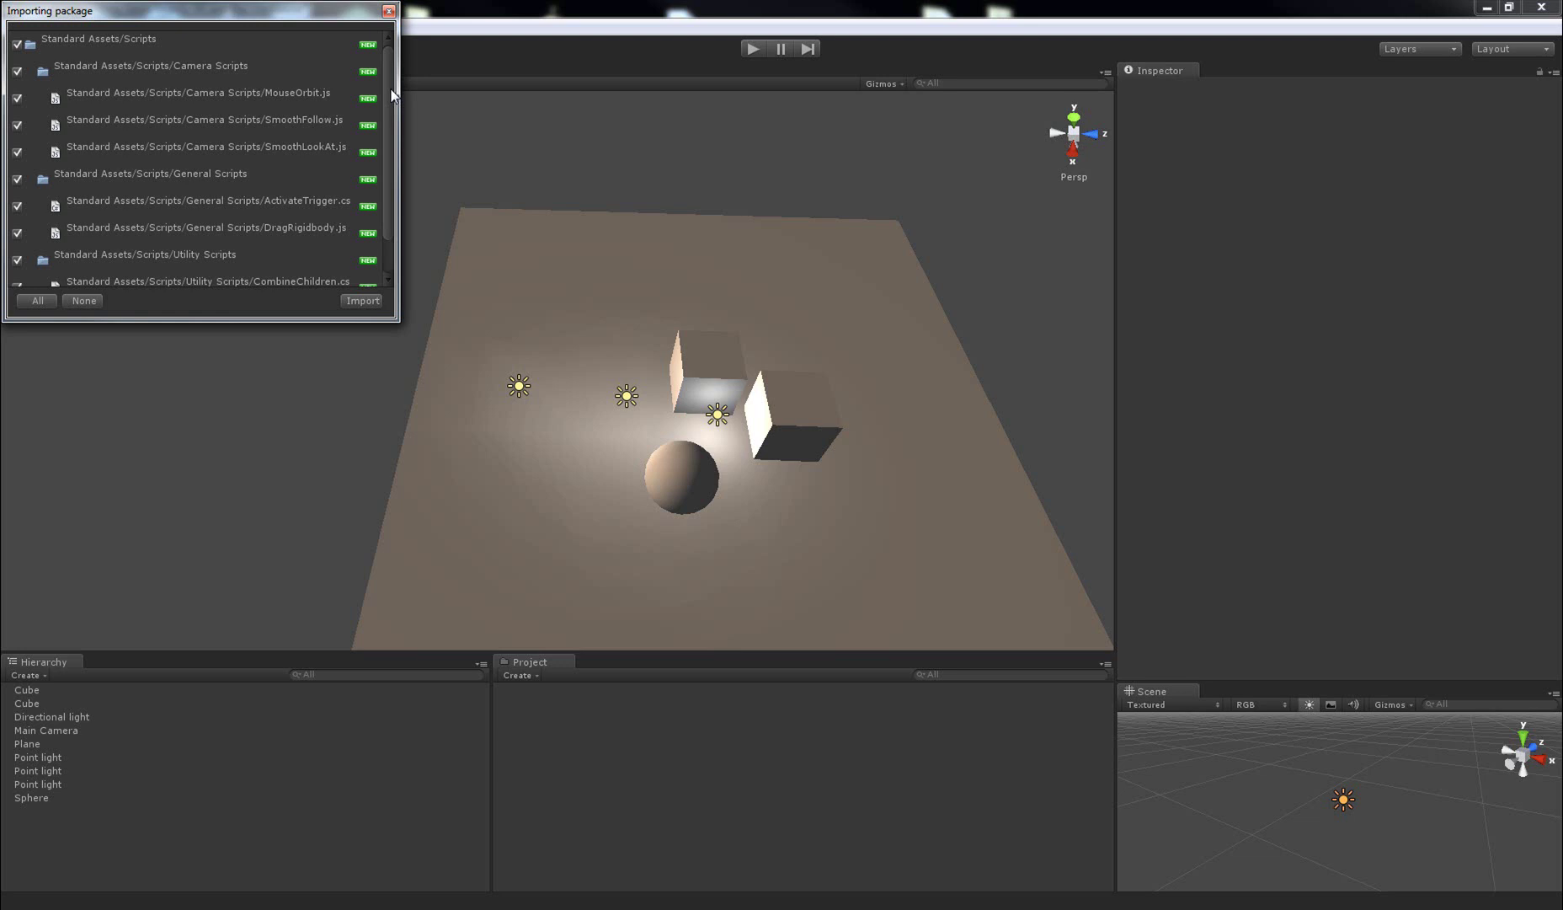
pyautogui.click(364, 301)
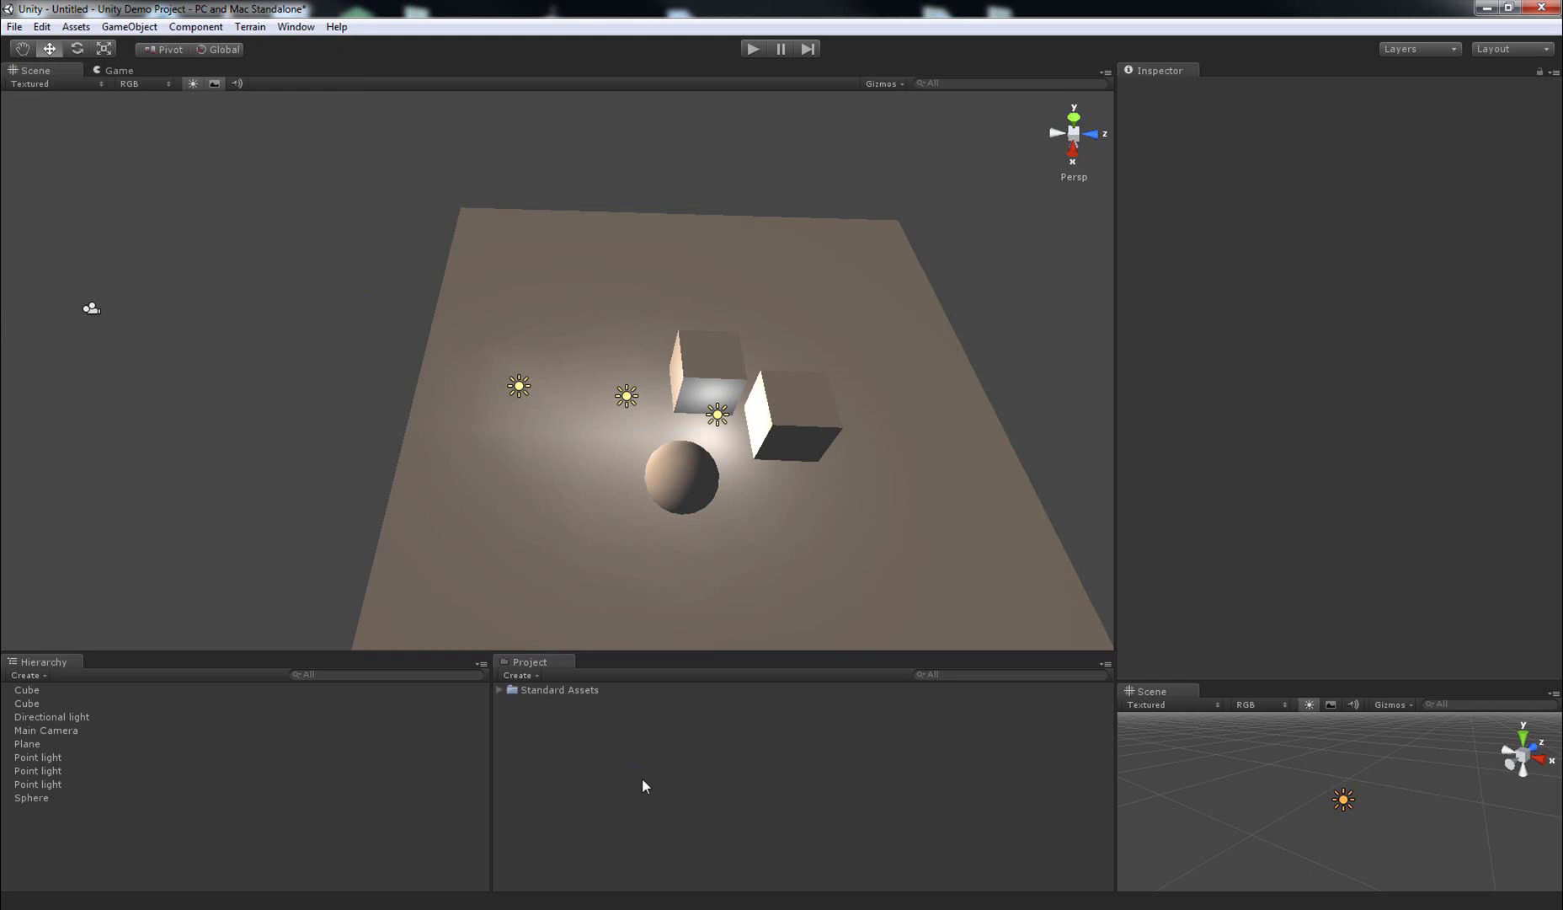
# Expand the Standard Assets folder down to Camera Scripts to reveal the MouseOrbit script.
pyautogui.click(499, 689)
pyautogui.click(512, 703)
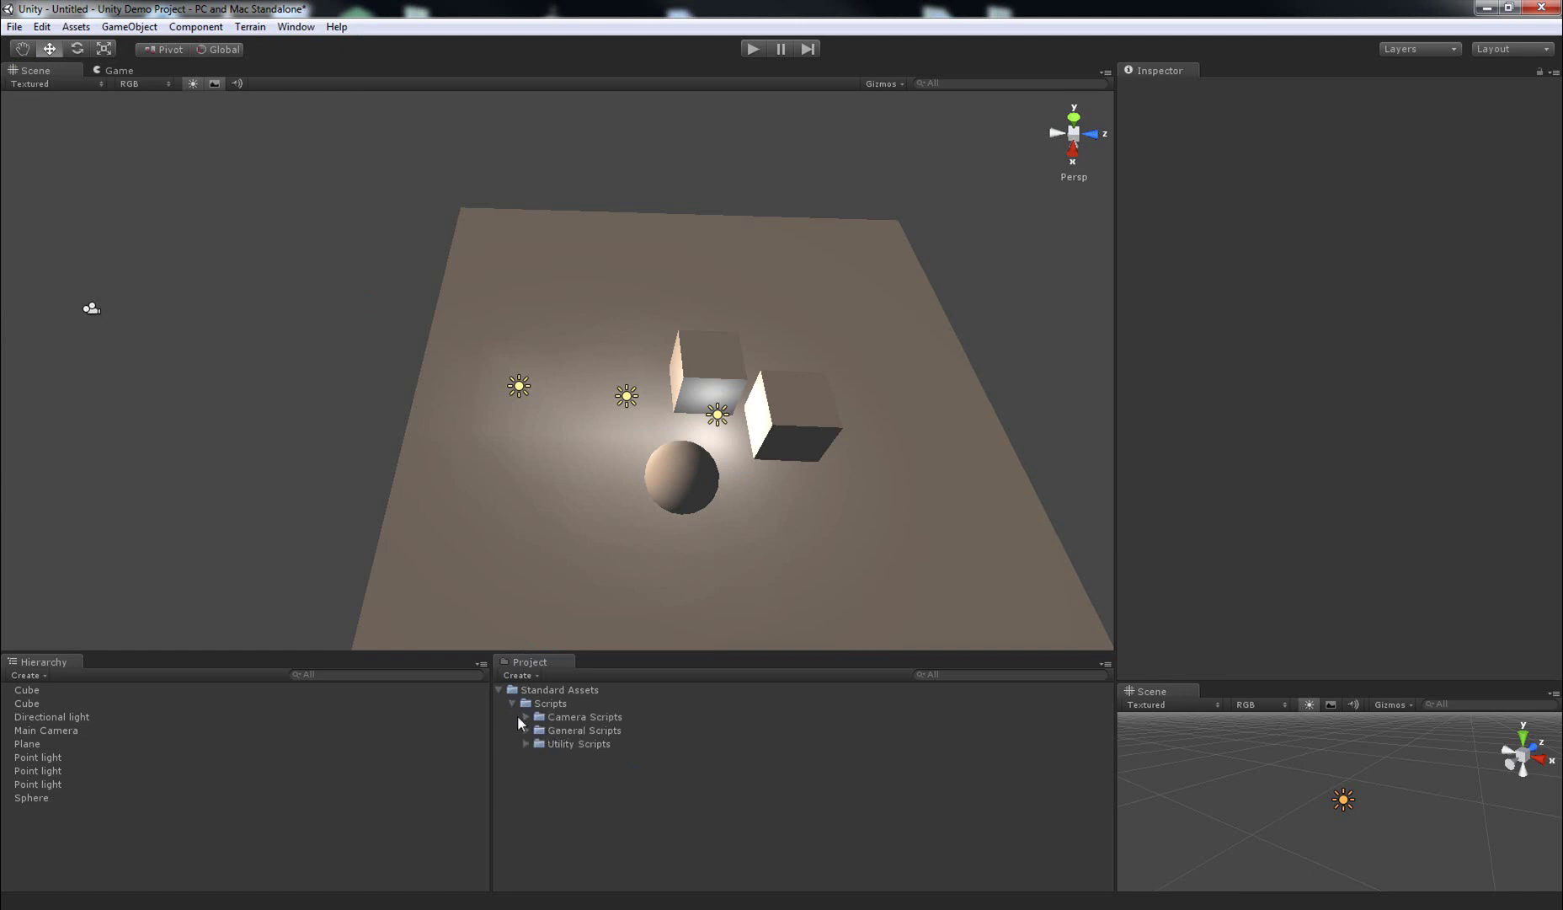
pyautogui.click(525, 716)
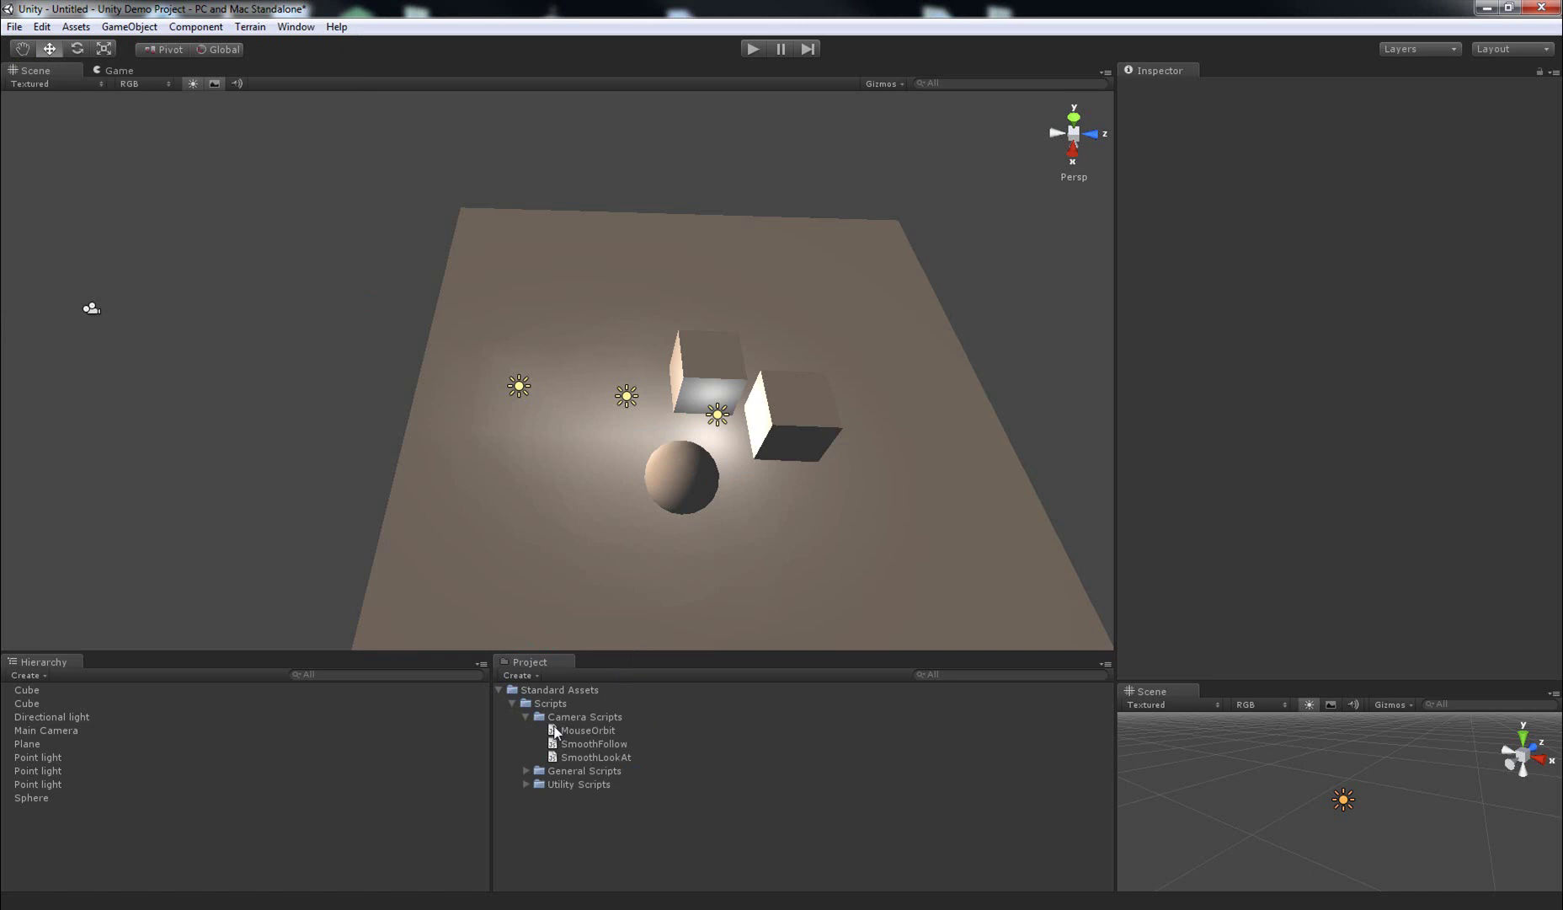
pyautogui.click(556, 731)
pyautogui.click(530, 823)
# Attach the MouseOrbit script to the Main Camera.
pyautogui.click(69, 729)
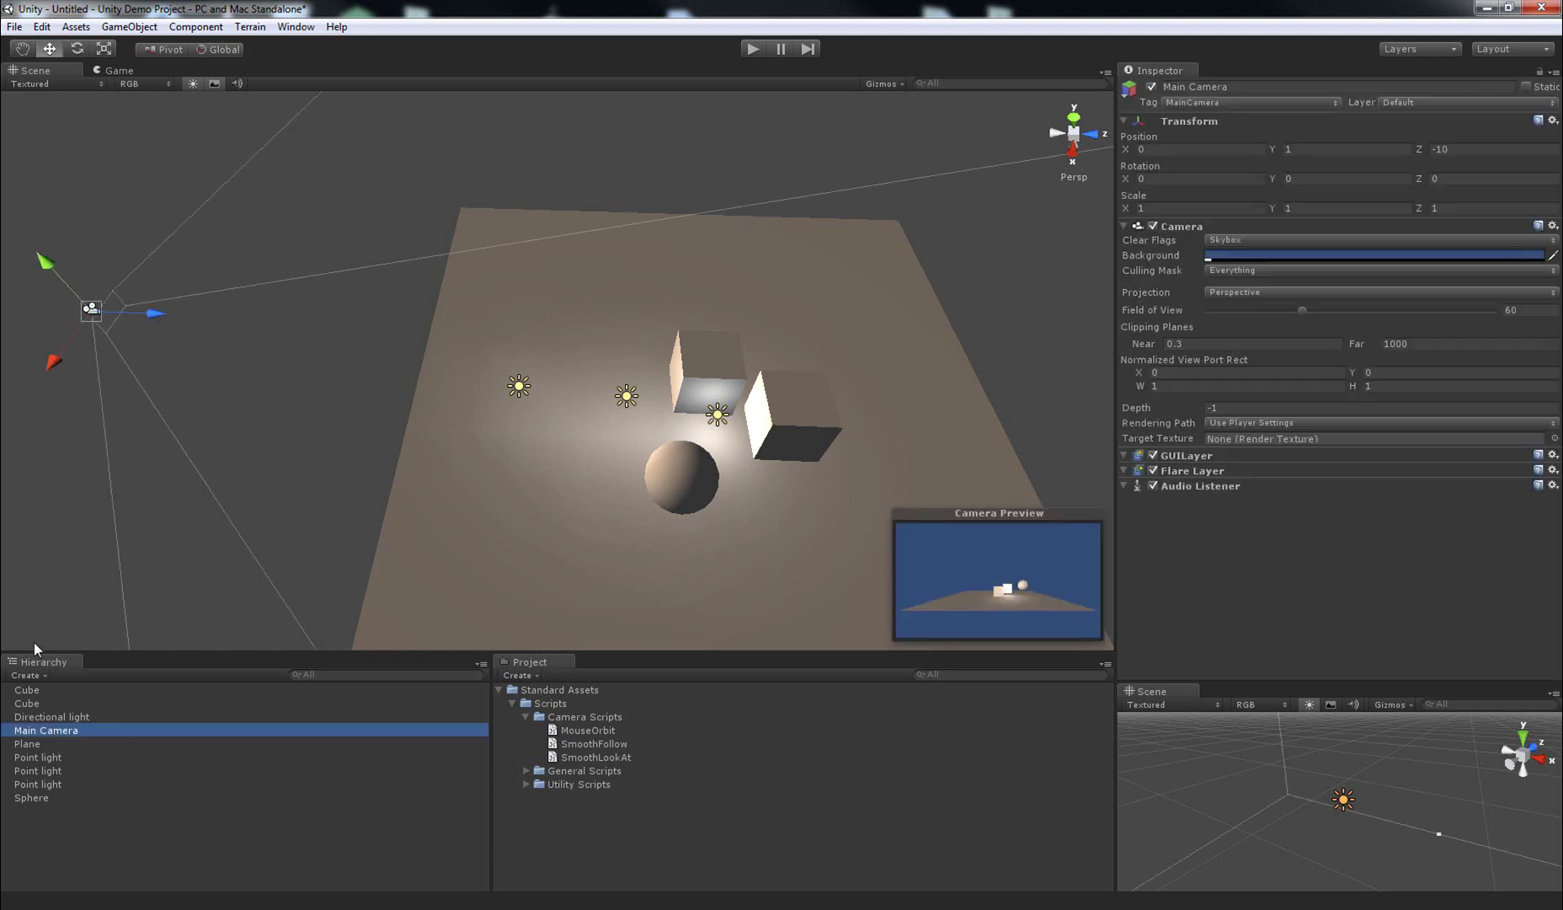
pyautogui.click(131, 467)
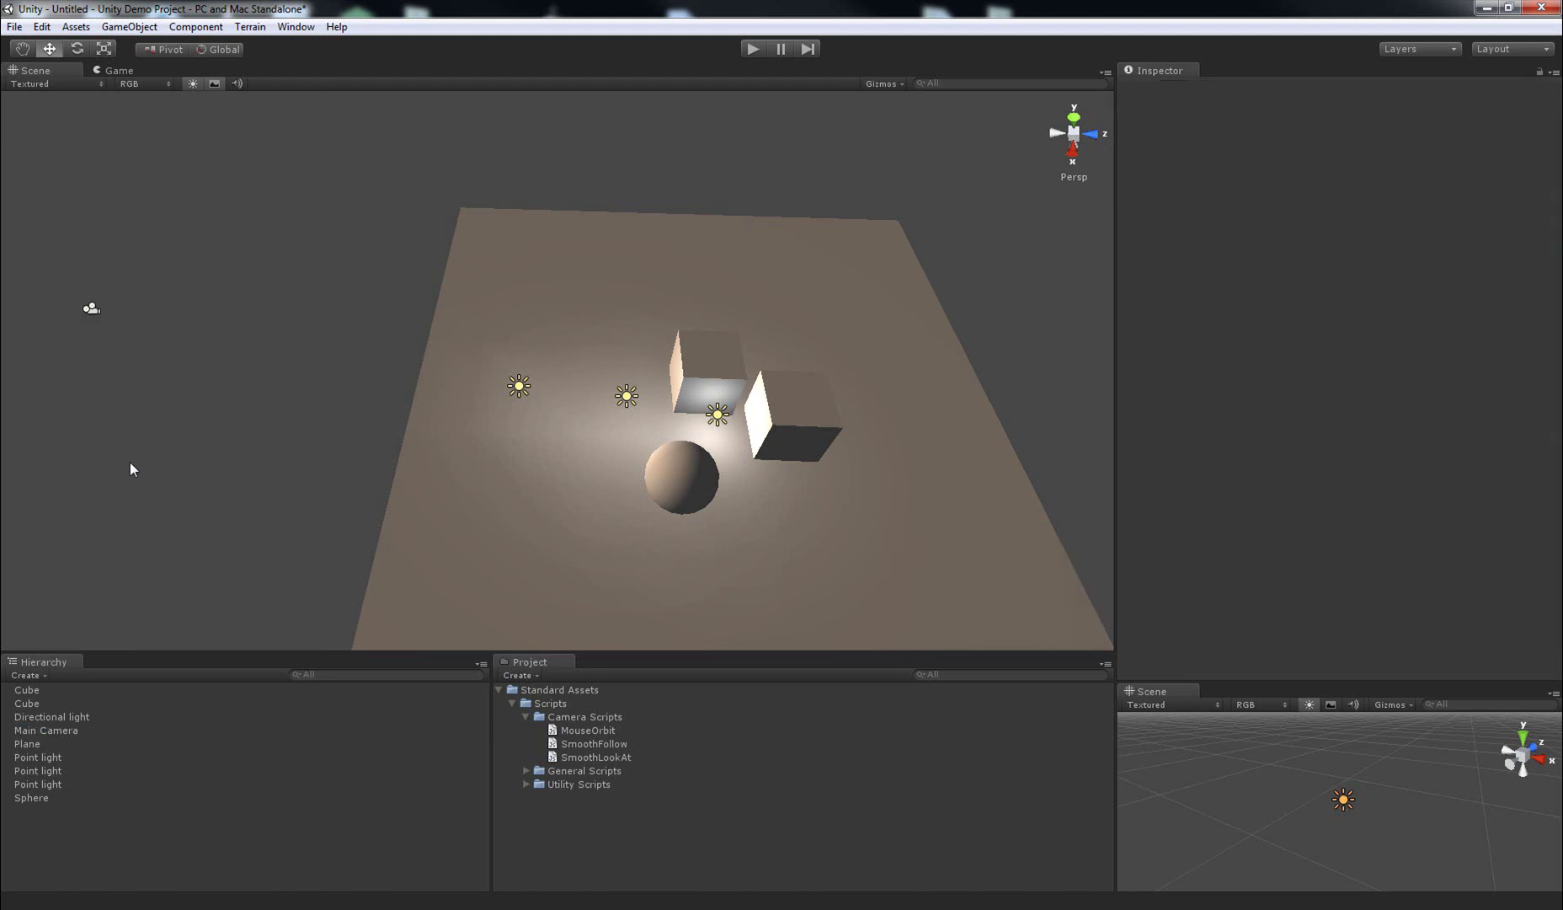
pyautogui.click(94, 310)
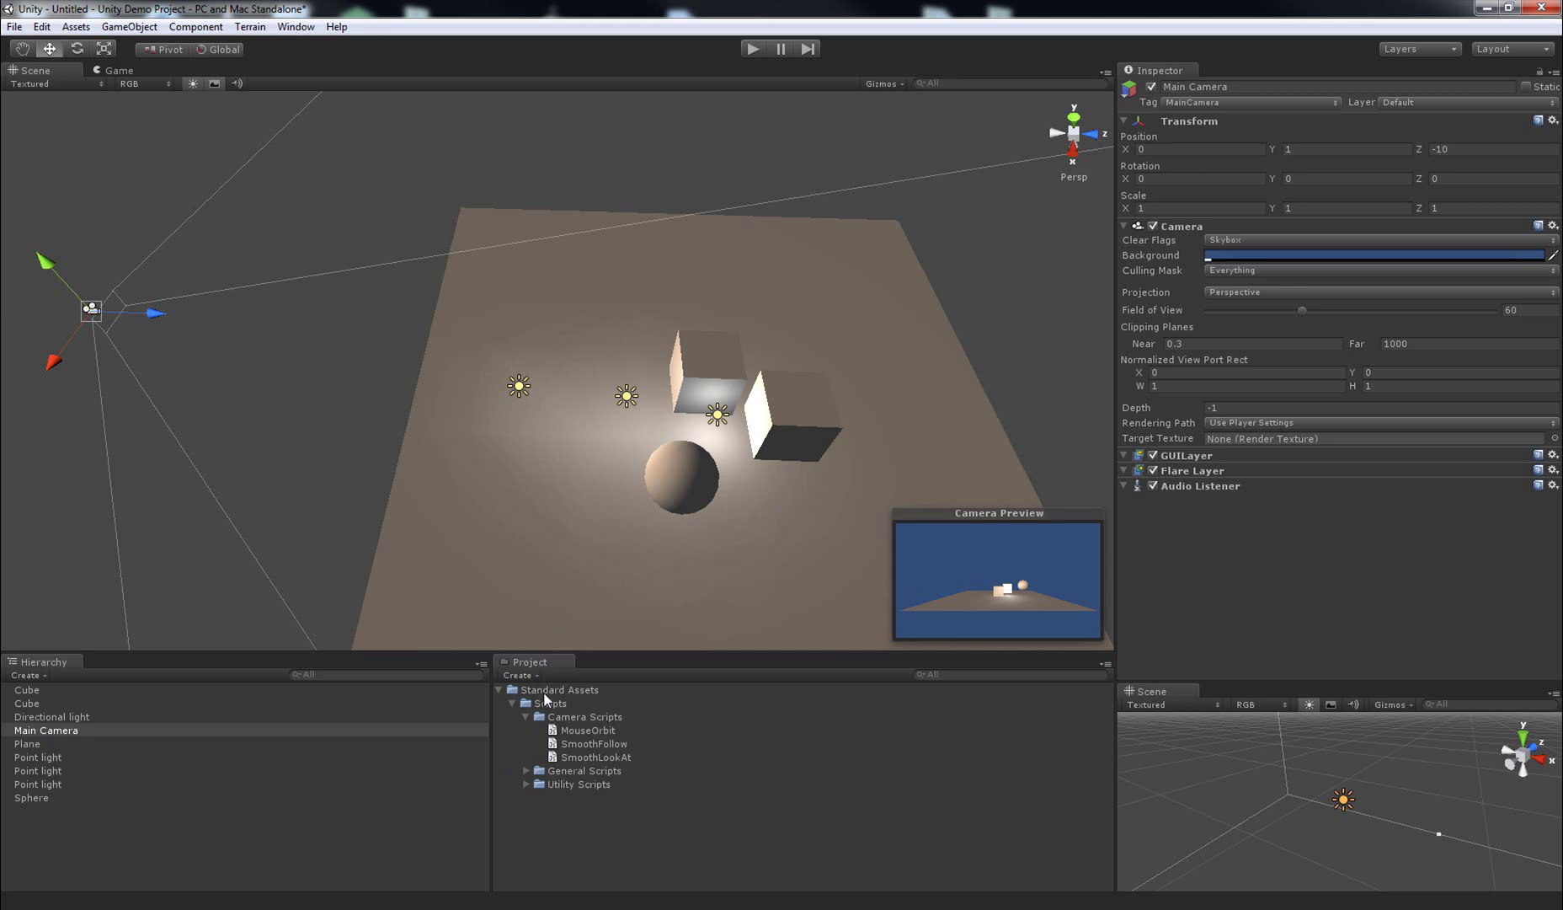
pyautogui.moveTo(561, 731); pyautogui.dragTo(1205, 566)
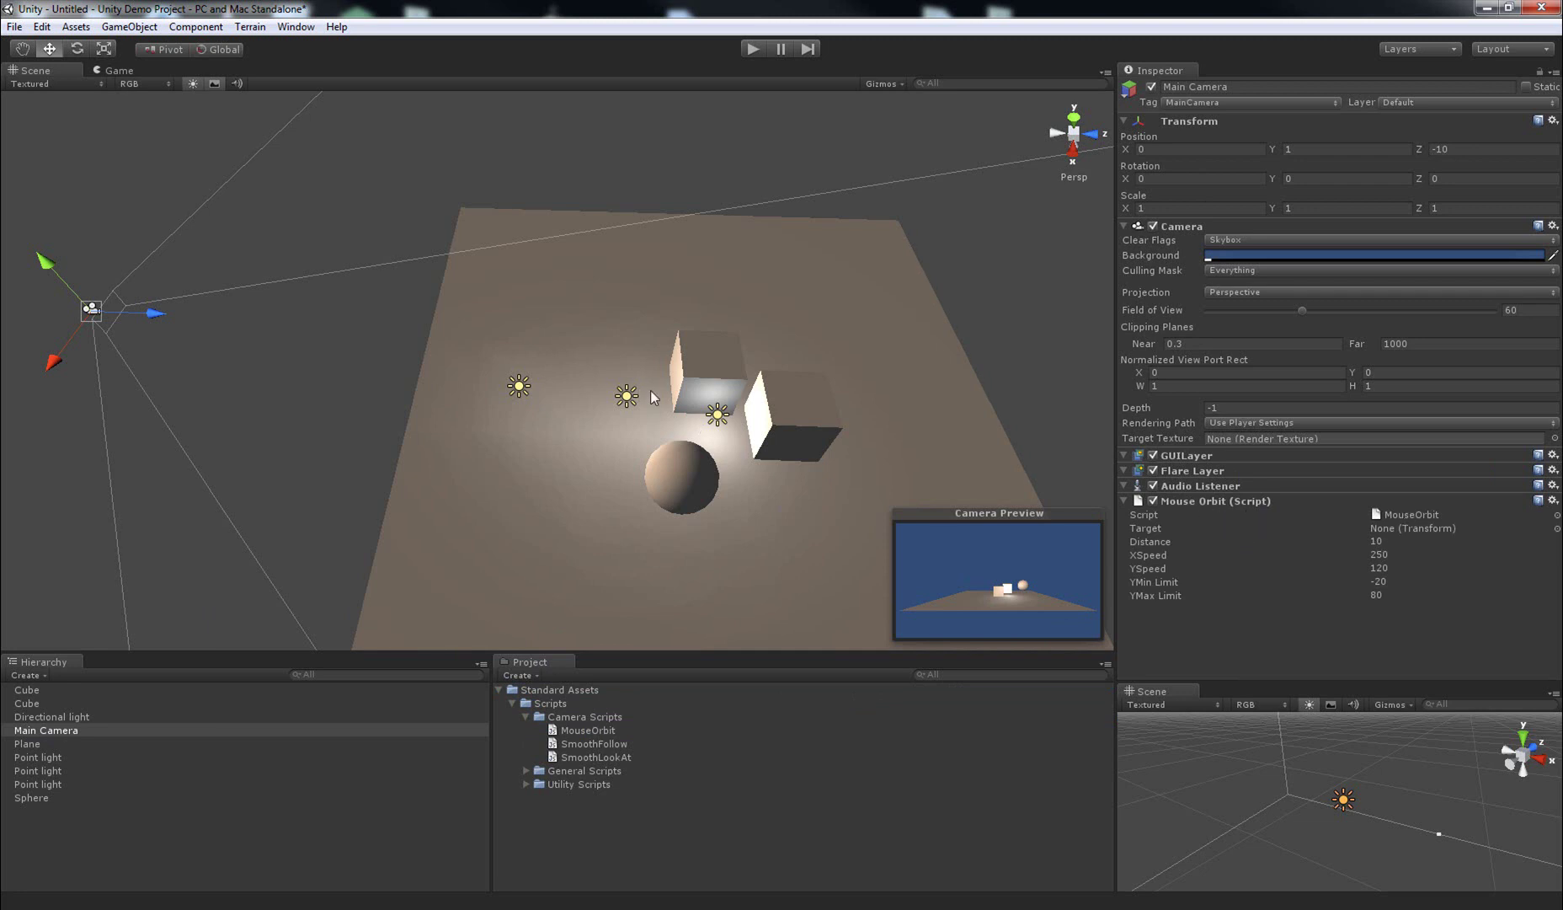
# Assign the second Cube in the hierarchy as the target of the Main Camera's Mouse Orbit script.
pyautogui.moveTo(615, 364)
pyautogui.keyDown('alt'); pyautogui.mouseDown()
pyautogui.moveTo(674, 345)
pyautogui.moveTo(598, 358)
pyautogui.moveTo(624, 355)
pyautogui.mouseUp(); pyautogui.keyUp('alt')
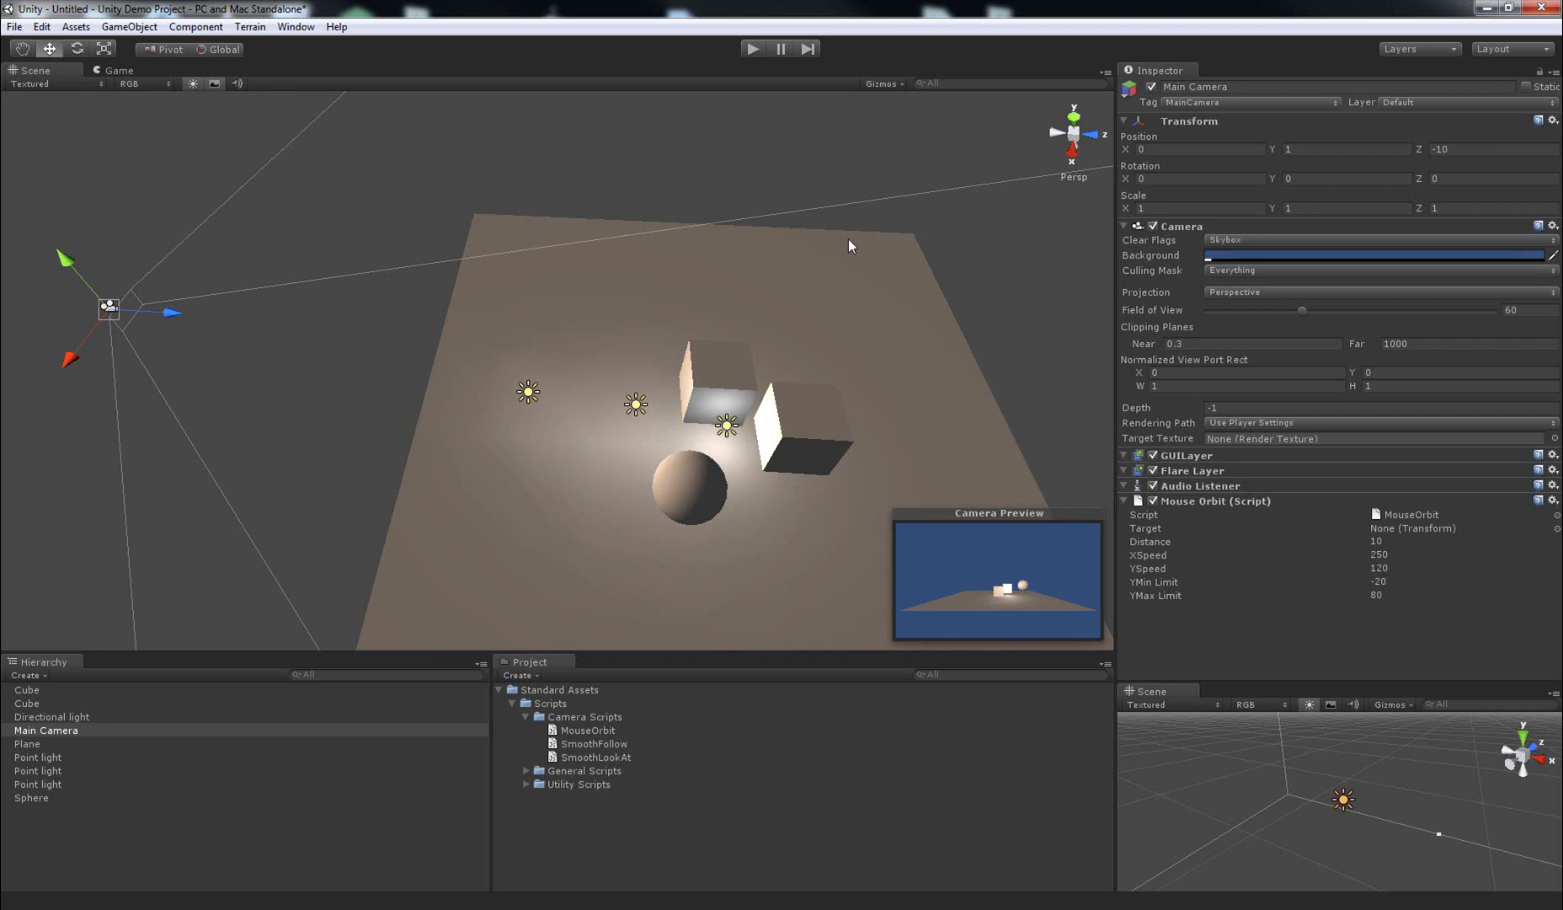
pyautogui.click(725, 372)
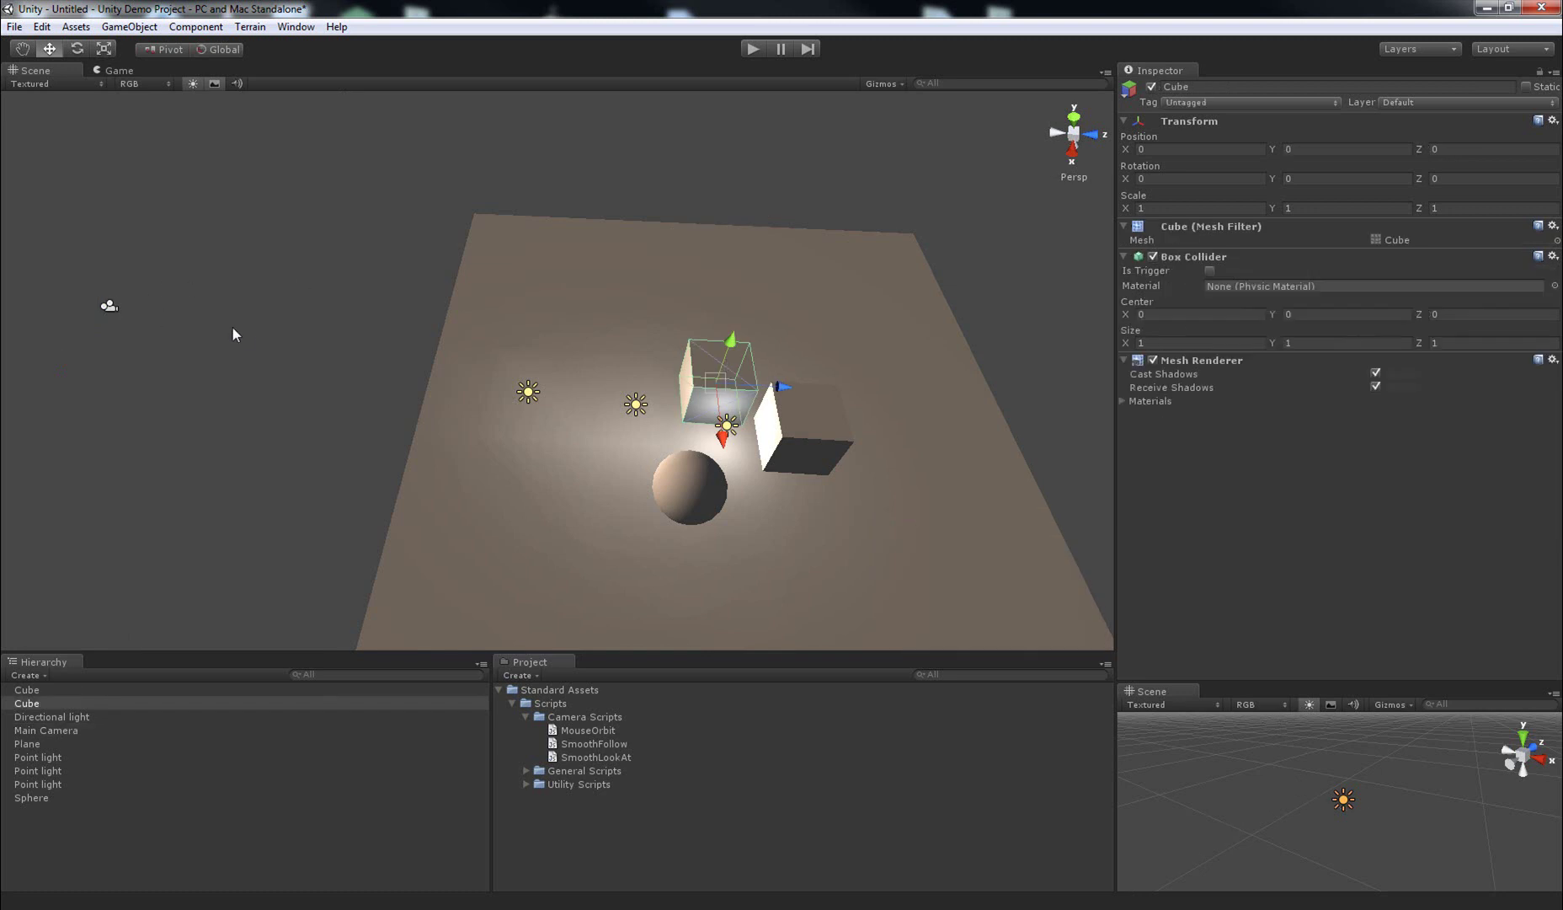
pyautogui.click(109, 309)
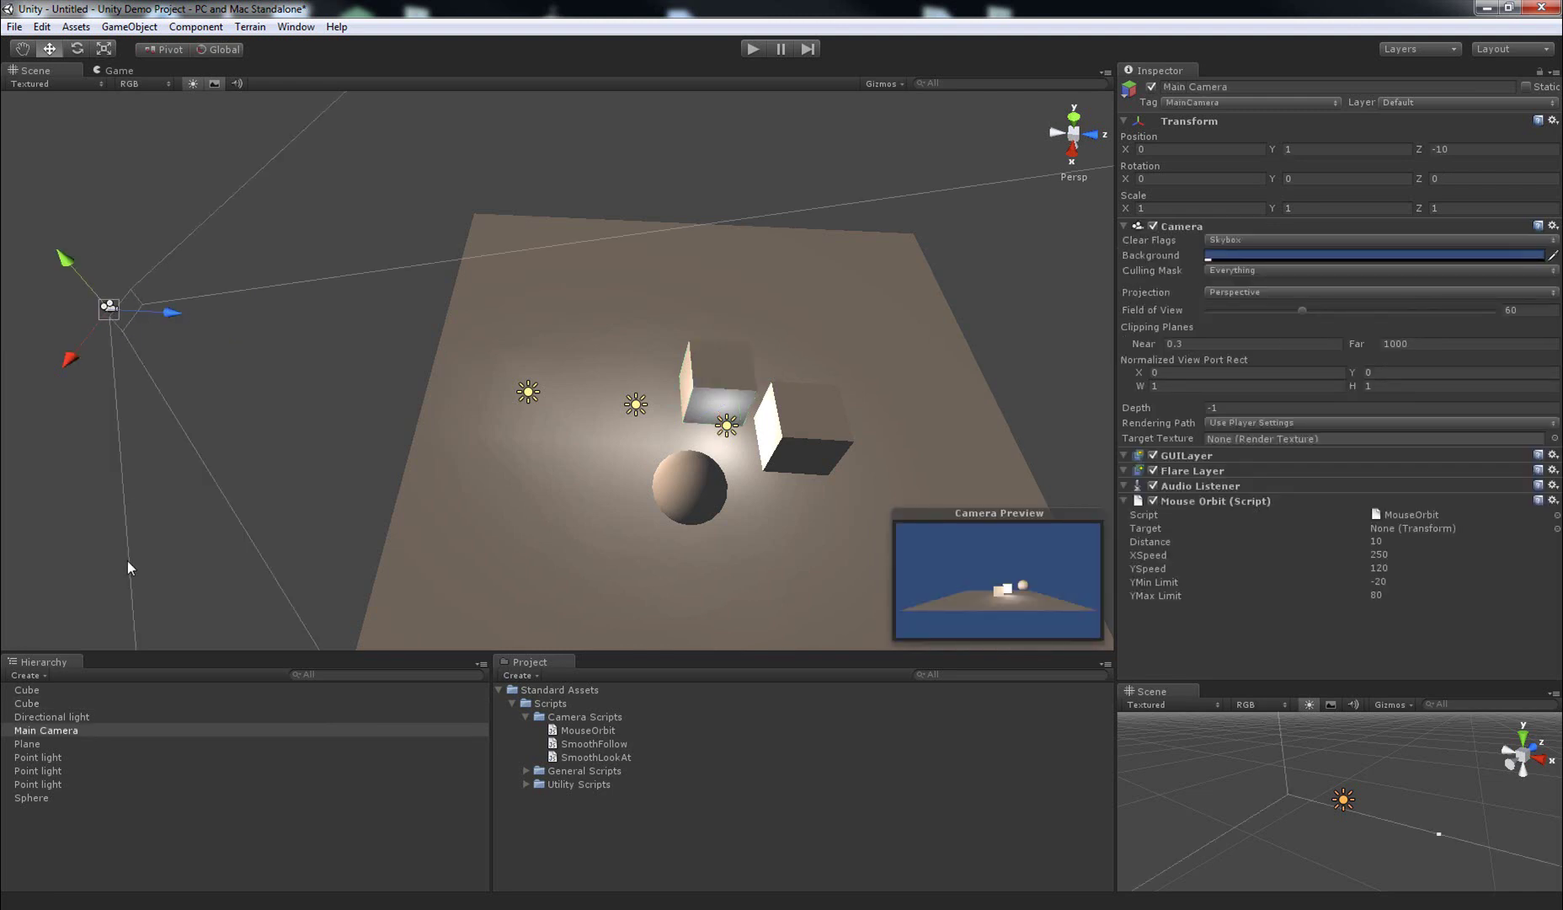
pyautogui.click(47, 731)
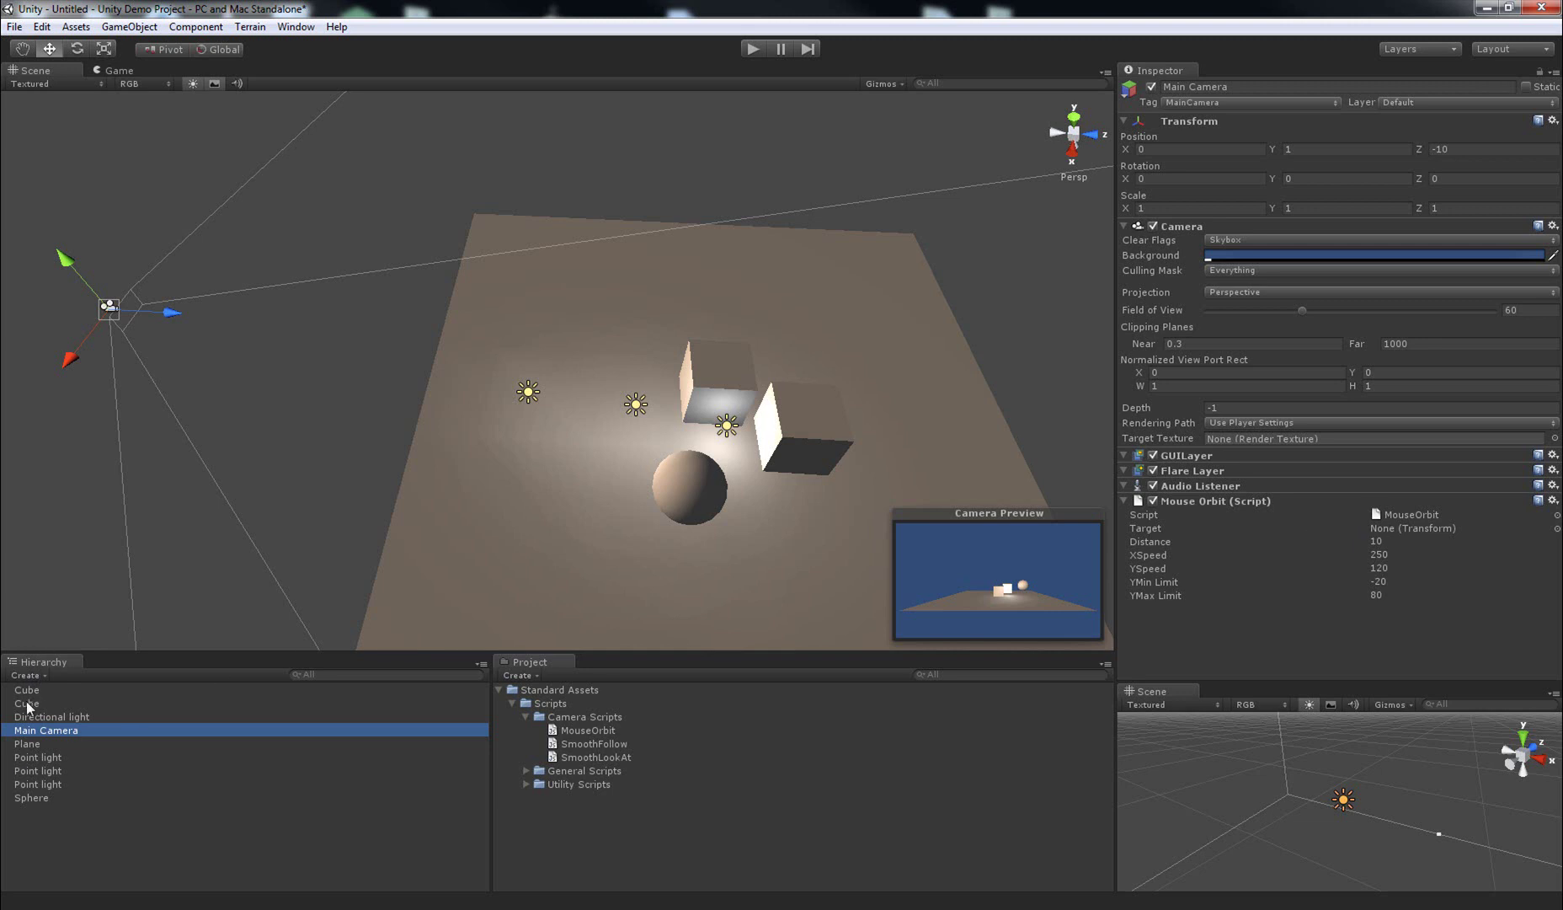
pyautogui.moveTo(28, 704); pyautogui.dragTo(1460, 534)
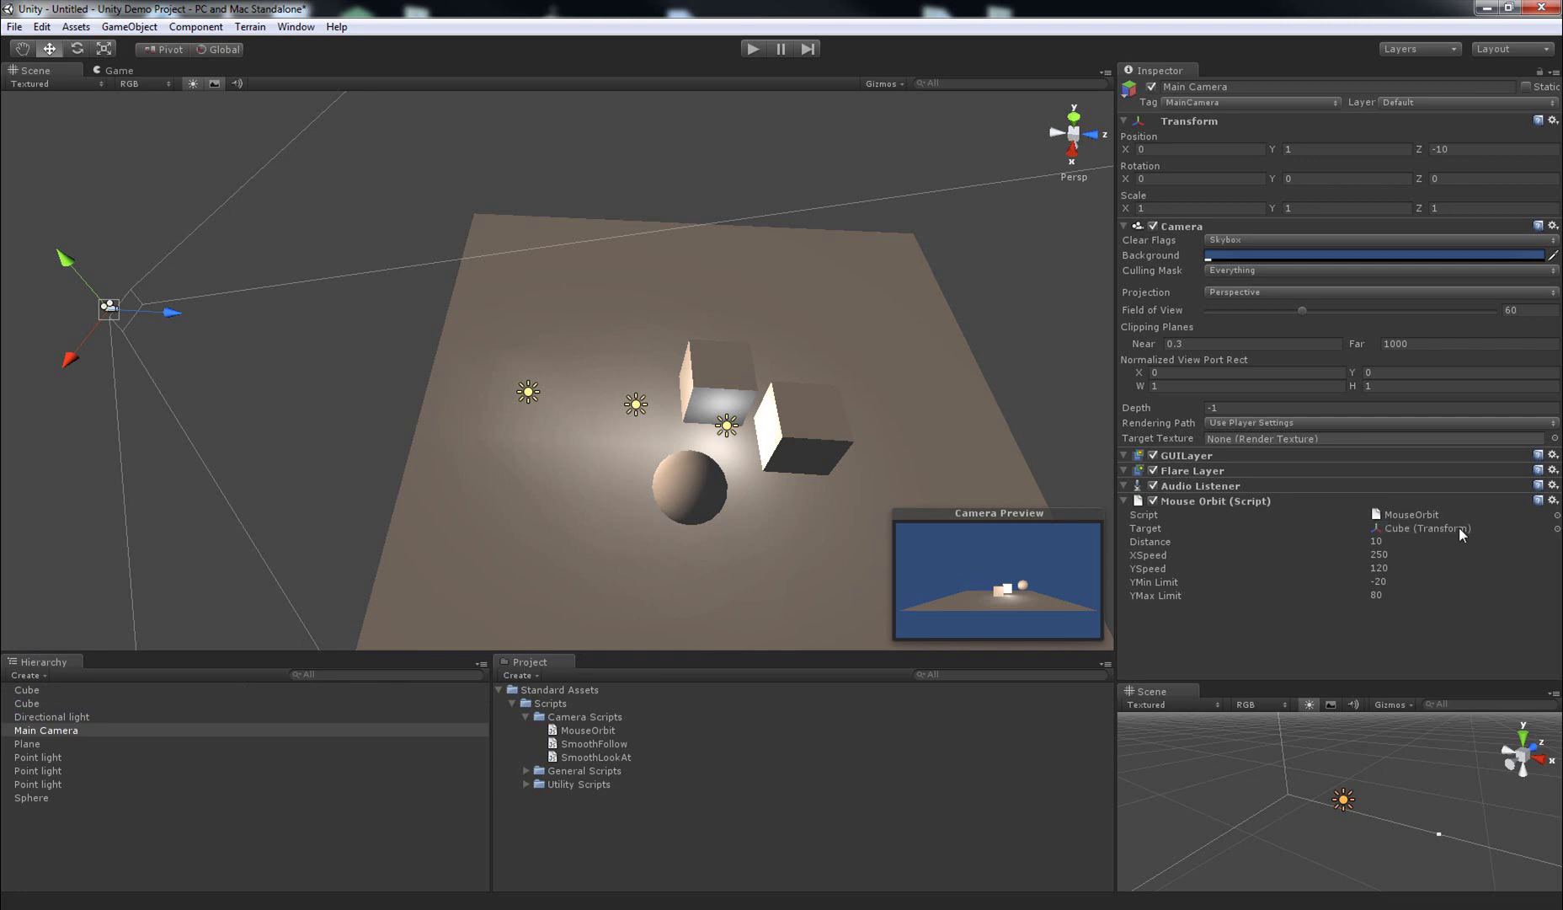
# Check which cube the Mouse Orbit target refers to, and reselect the Main Camera.
pyautogui.click(1398, 525)
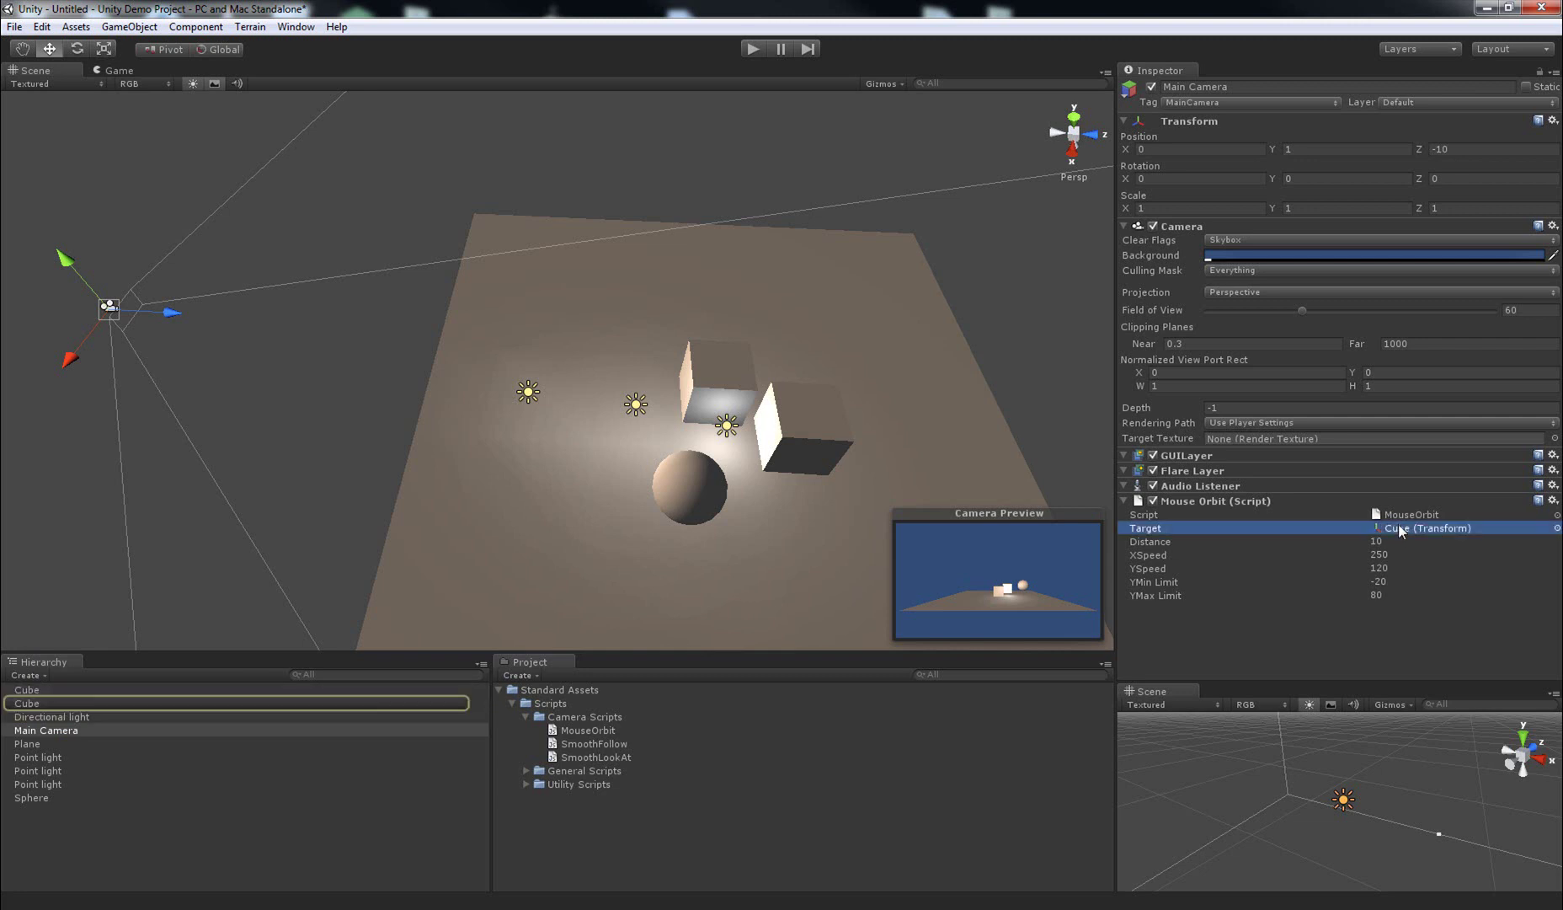
pyautogui.click(1343, 662)
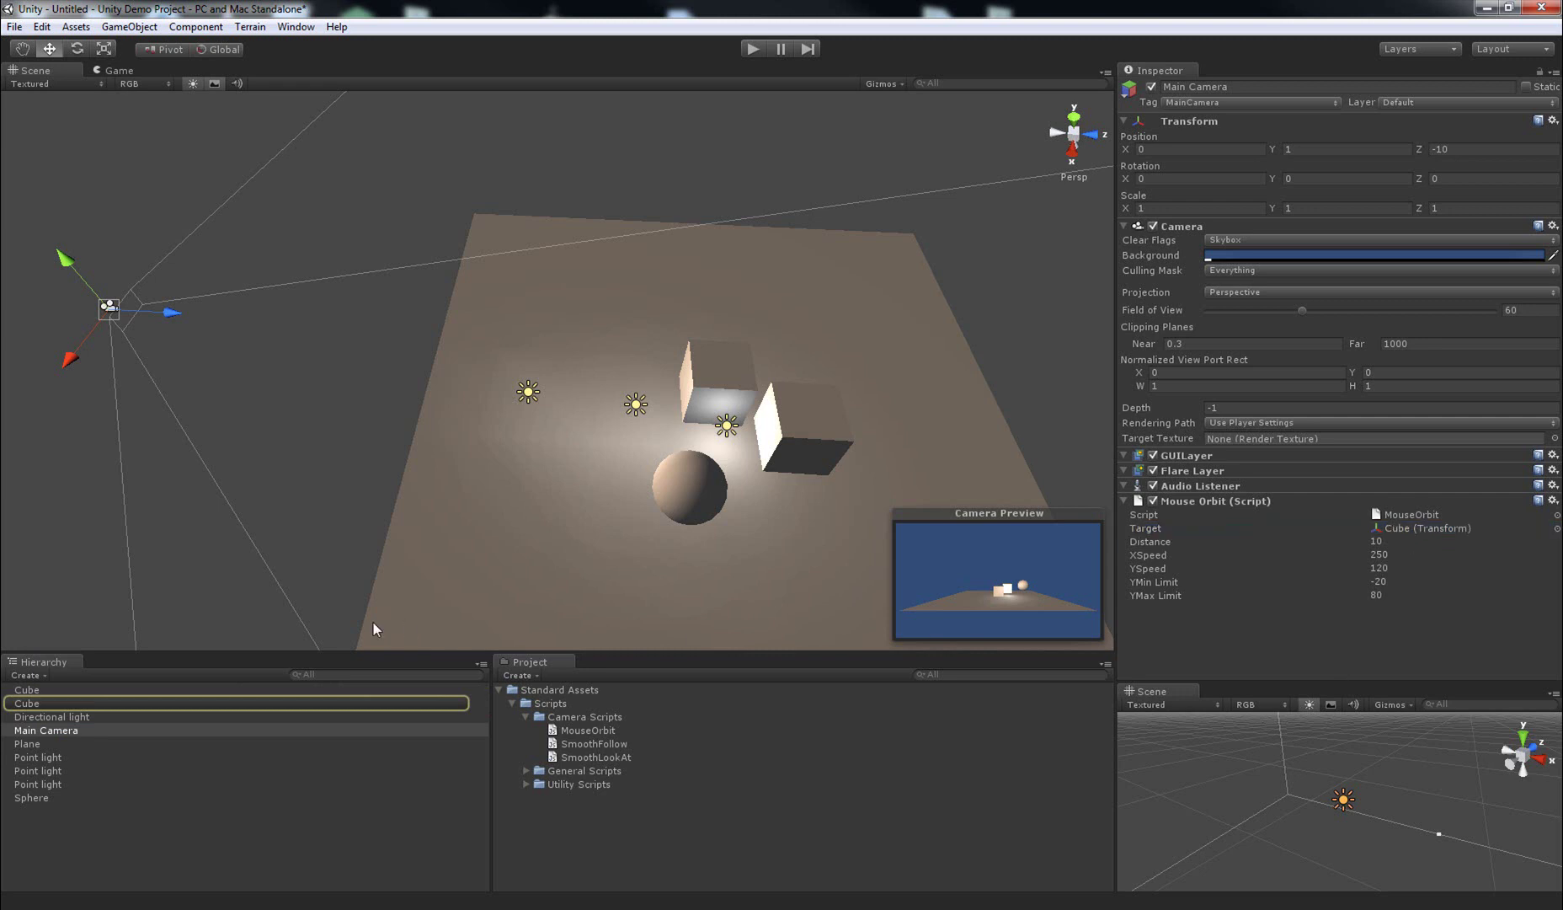
pyautogui.click(1449, 527)
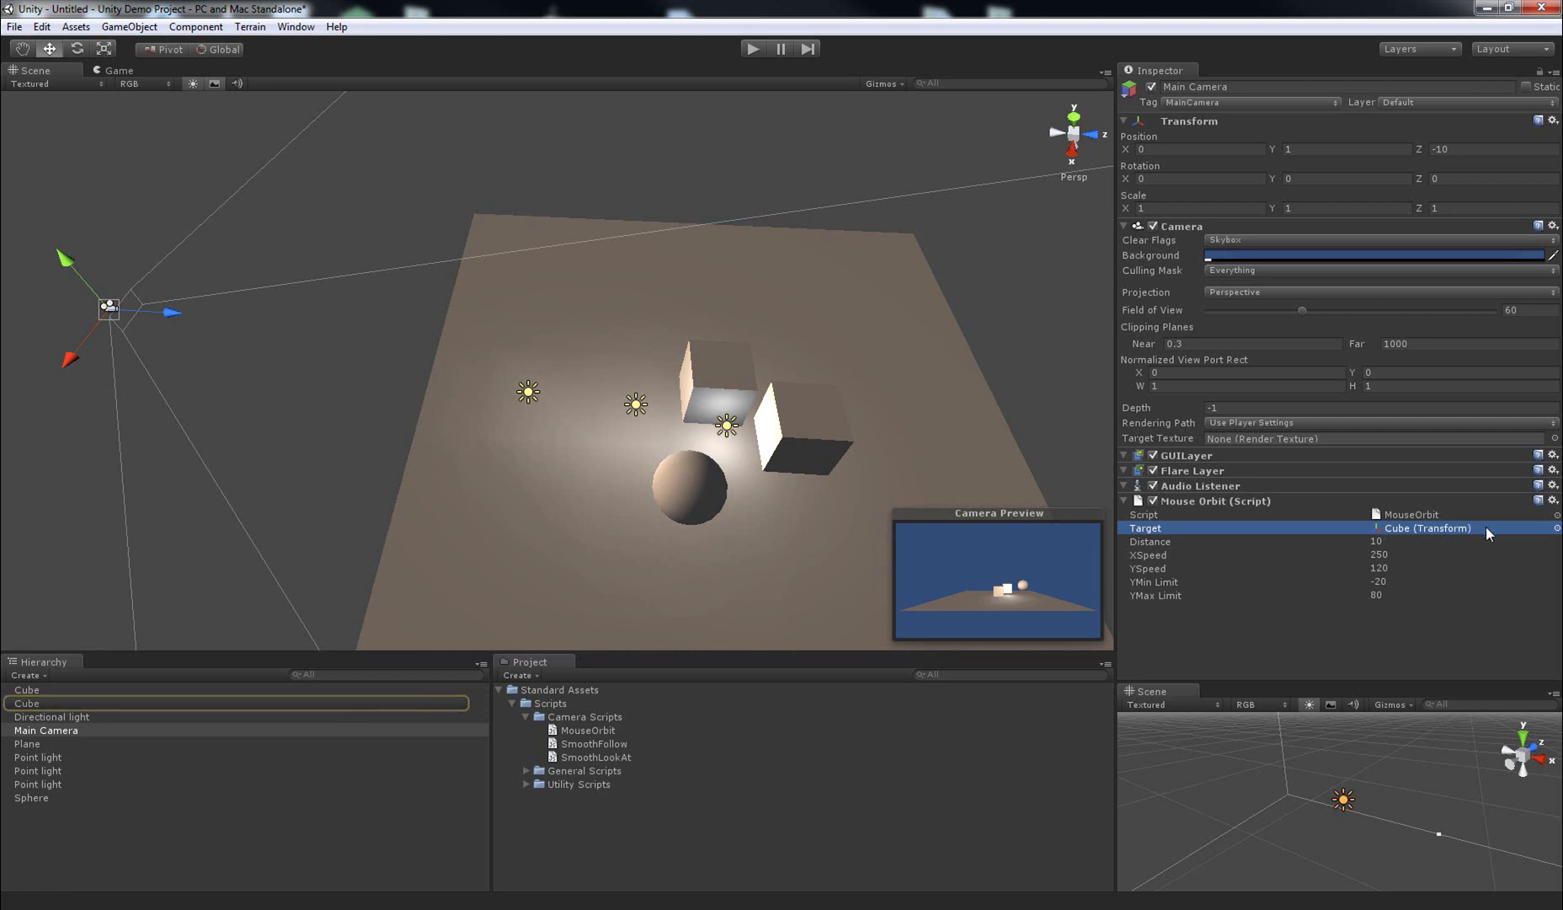
pyautogui.click(1404, 531)
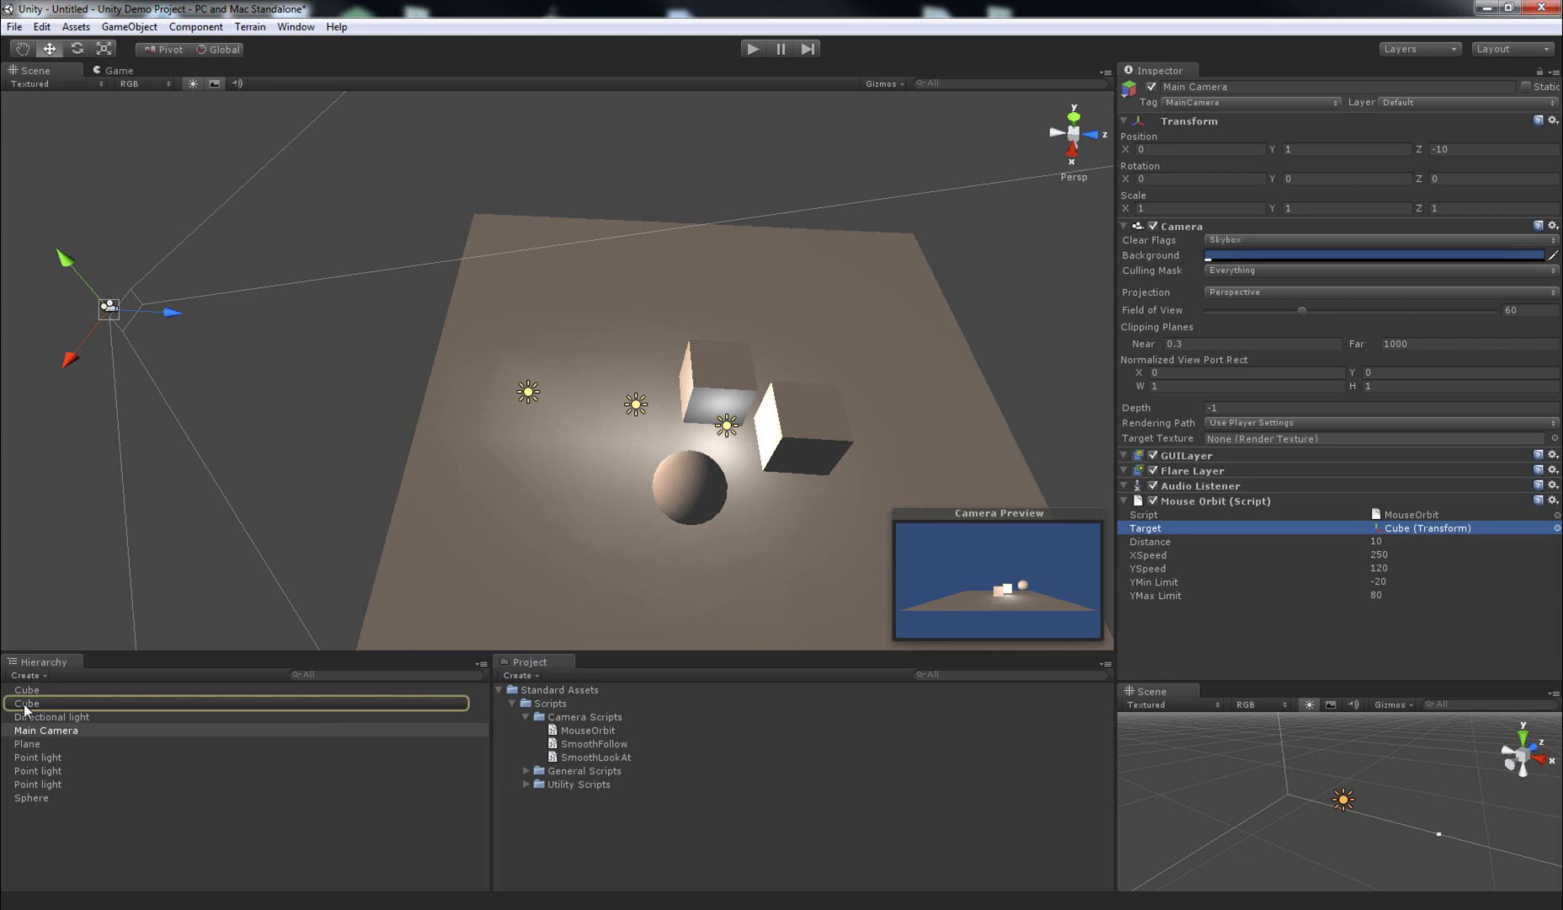
pyautogui.click(25, 708)
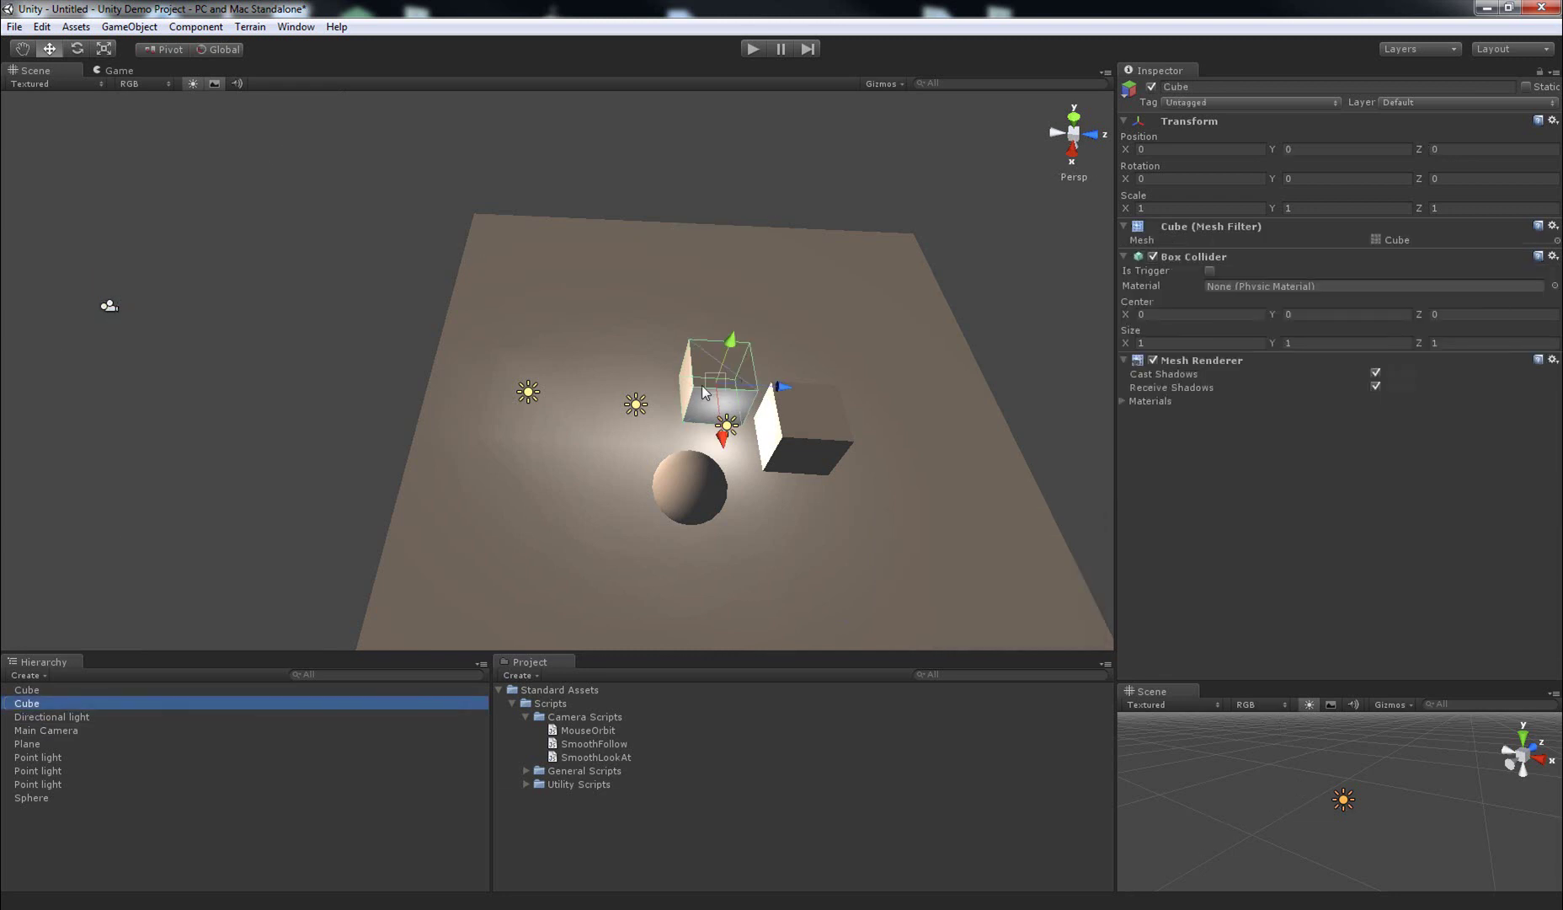
pyautogui.click(282, 472)
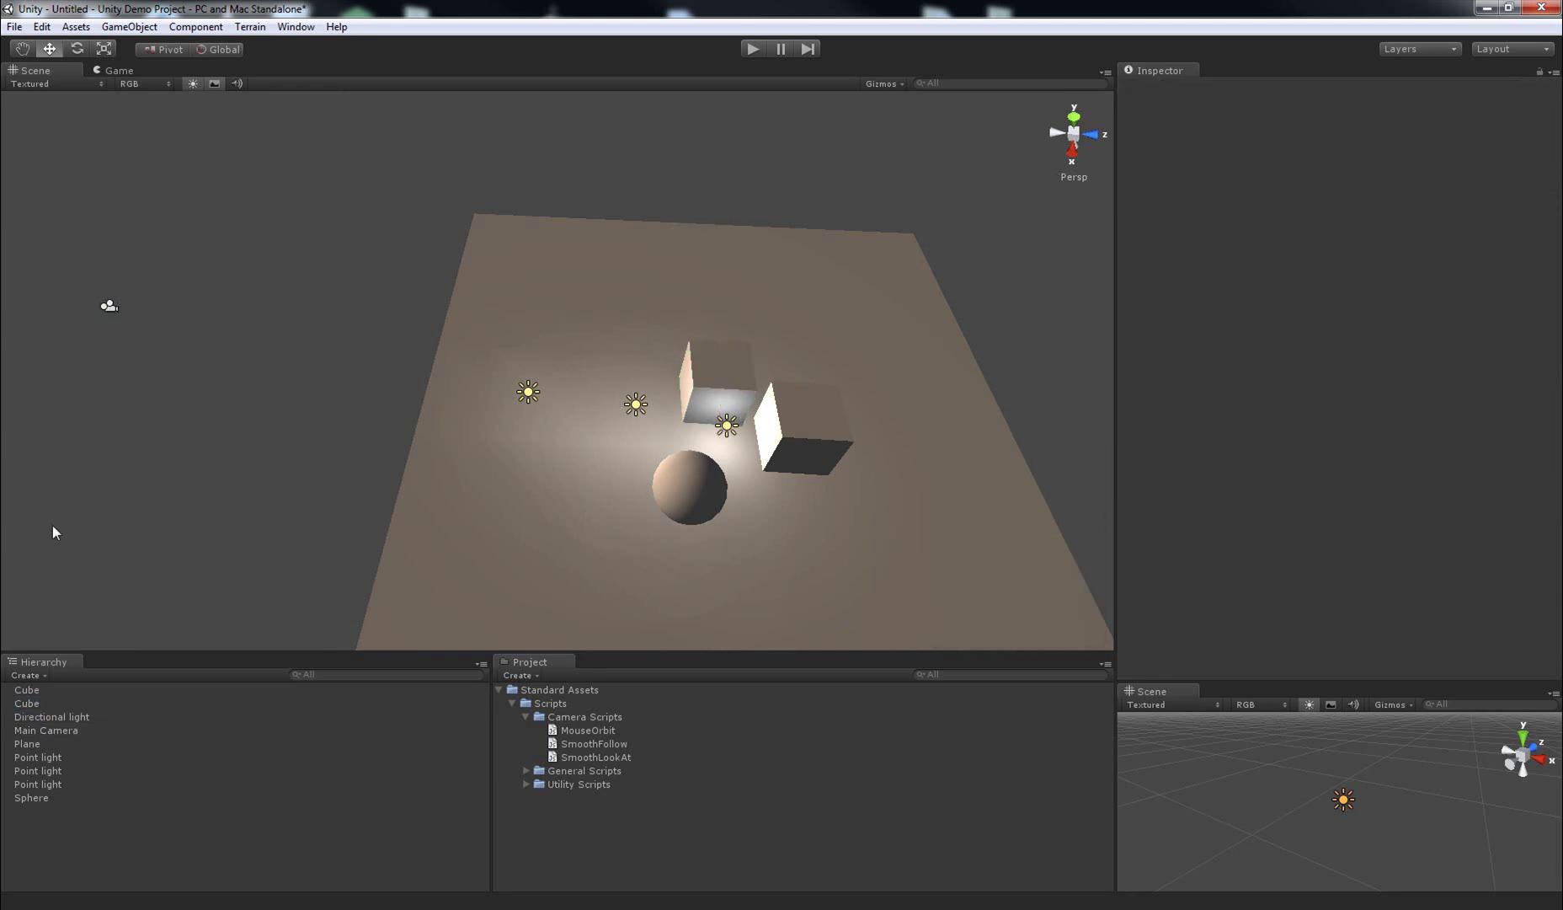
pyautogui.click(32, 726)
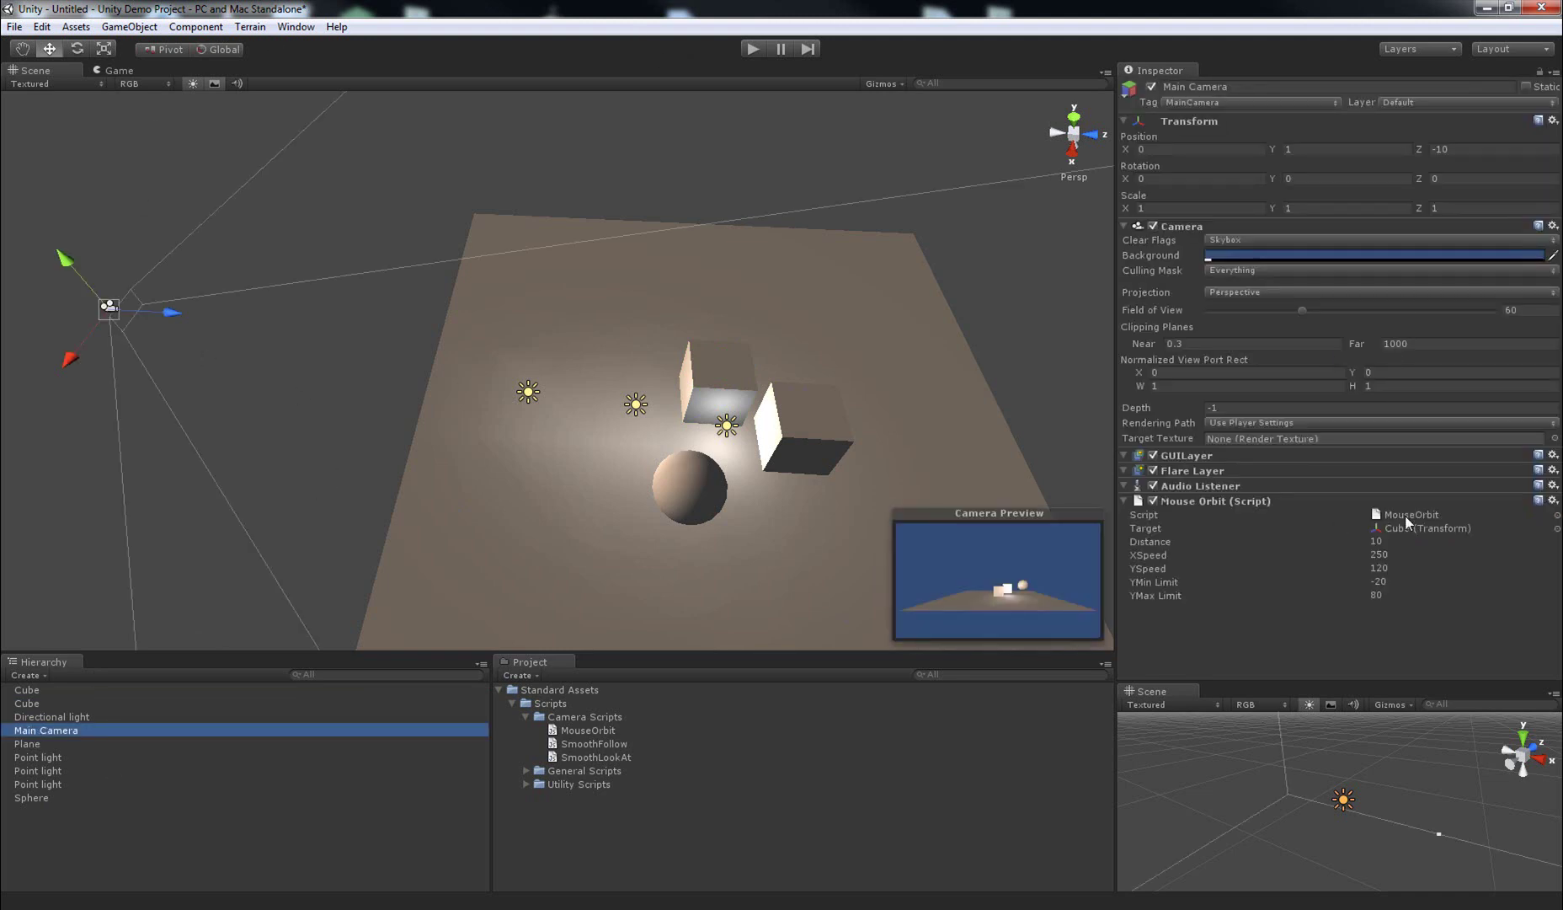
# Run the scene to test orbiting the camera around the cube, stop it and reselect the Main Camera.
pyautogui.click(753, 48)
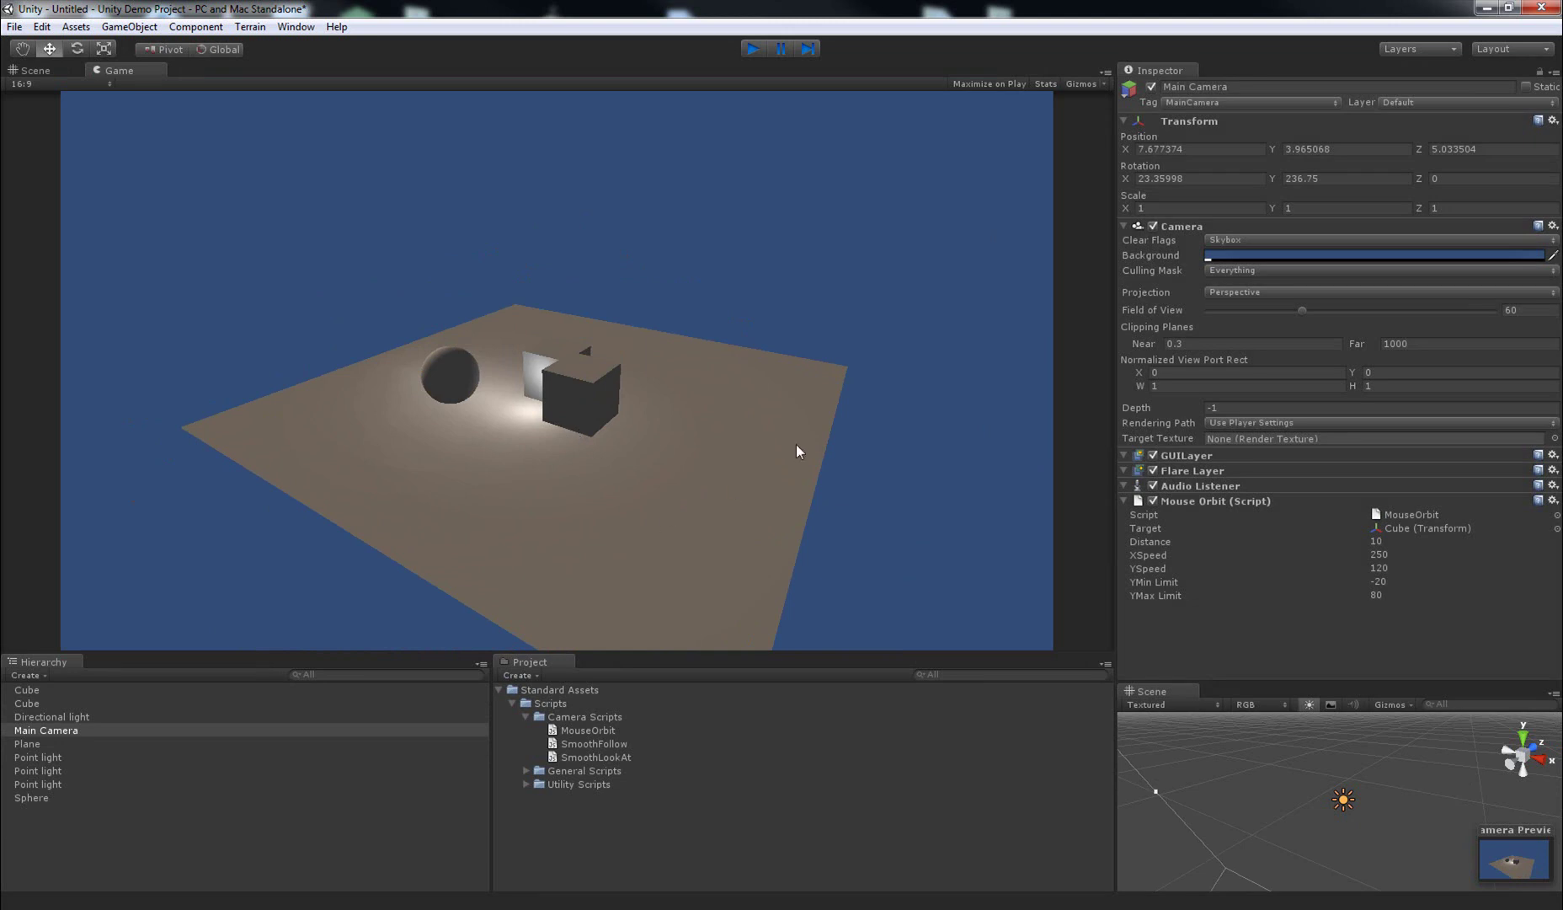
pyautogui.hotkey('ctrl', 'p')
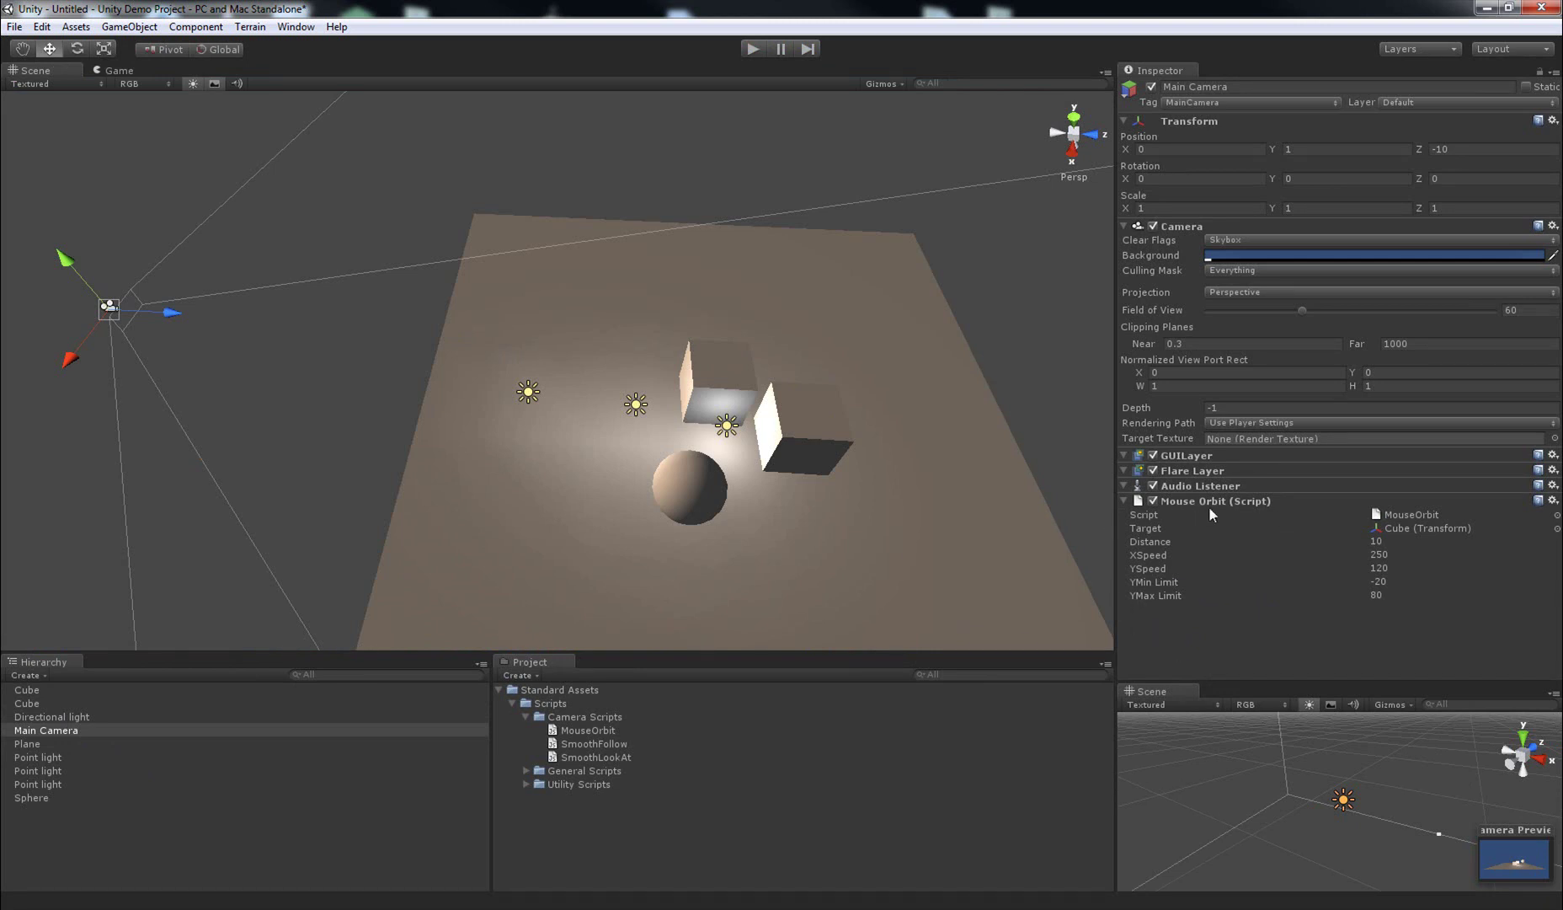
pyautogui.click(165, 502)
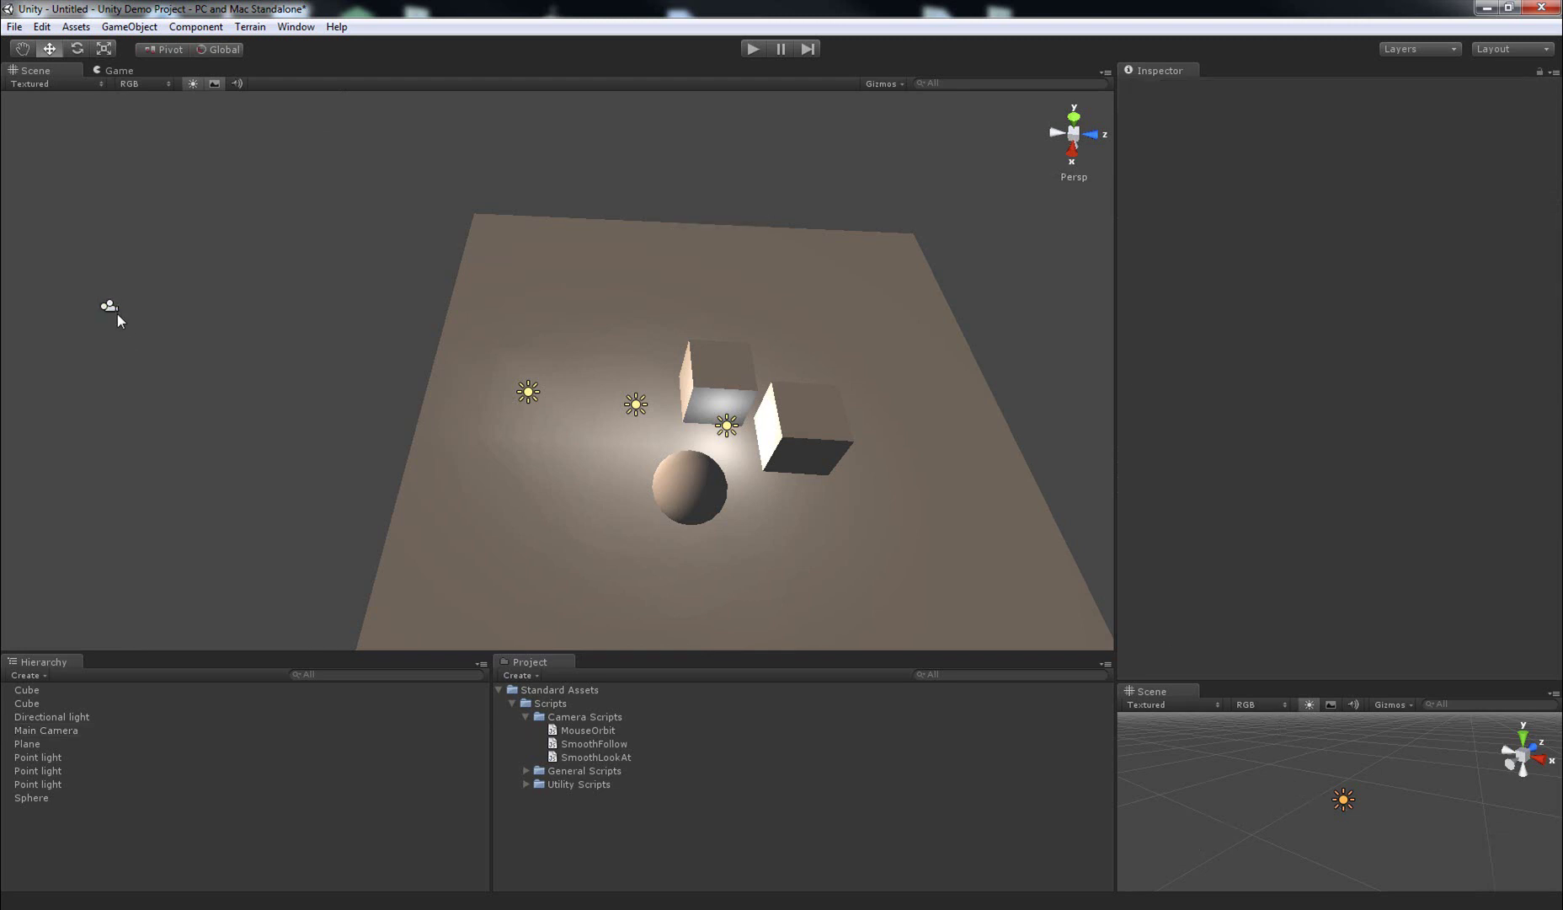
pyautogui.click(110, 303)
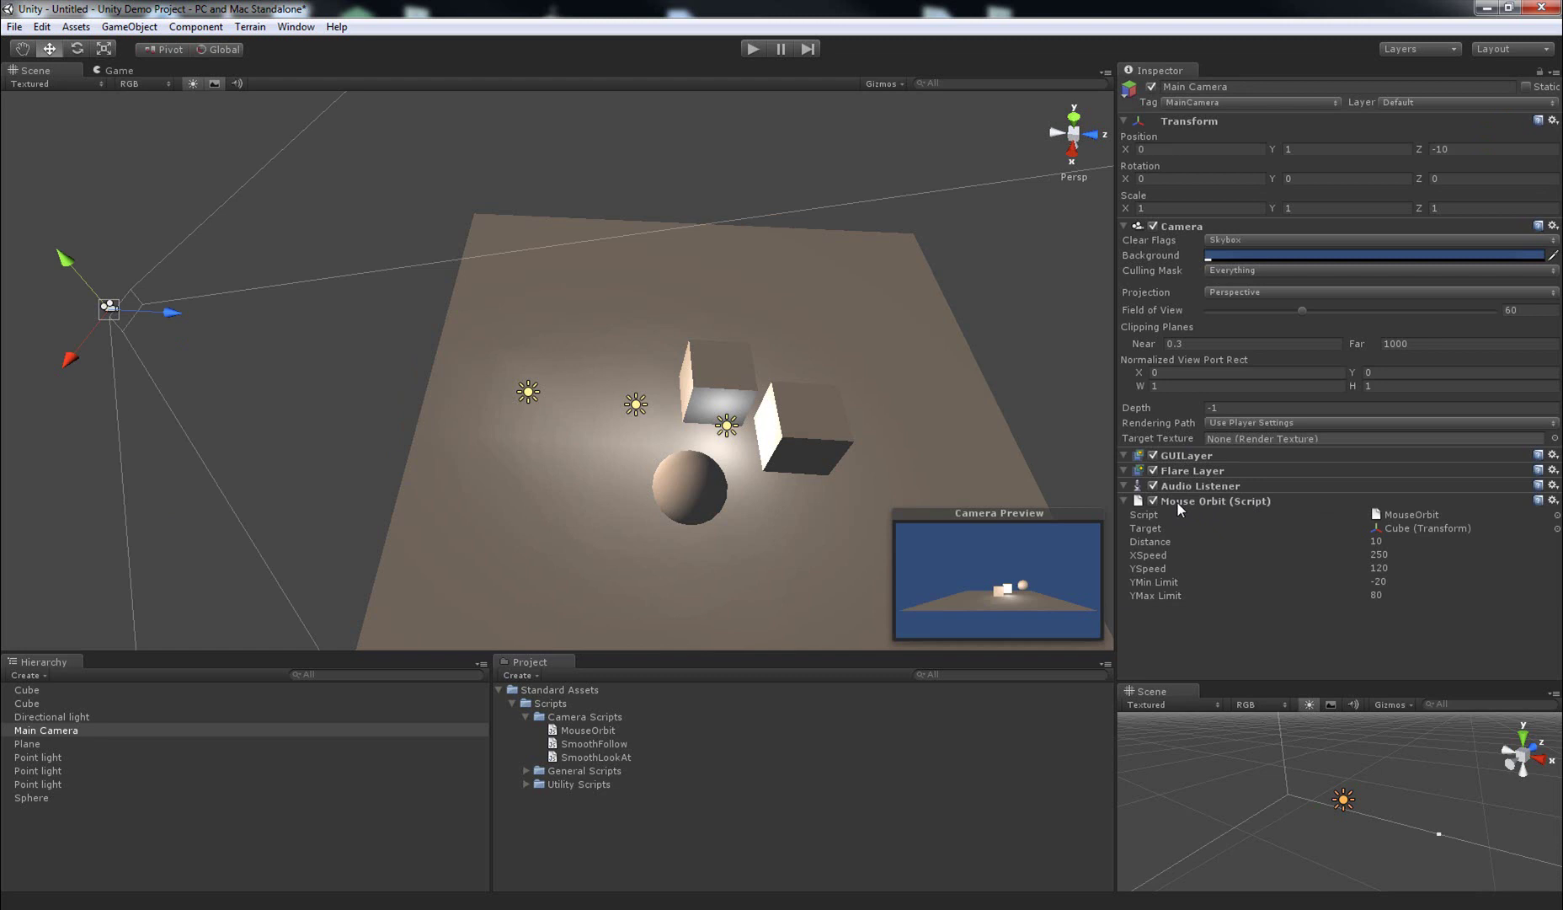
# Remove the Mouse Orbit script component from the Main Camera.
pyautogui.rightClick(1222, 500)
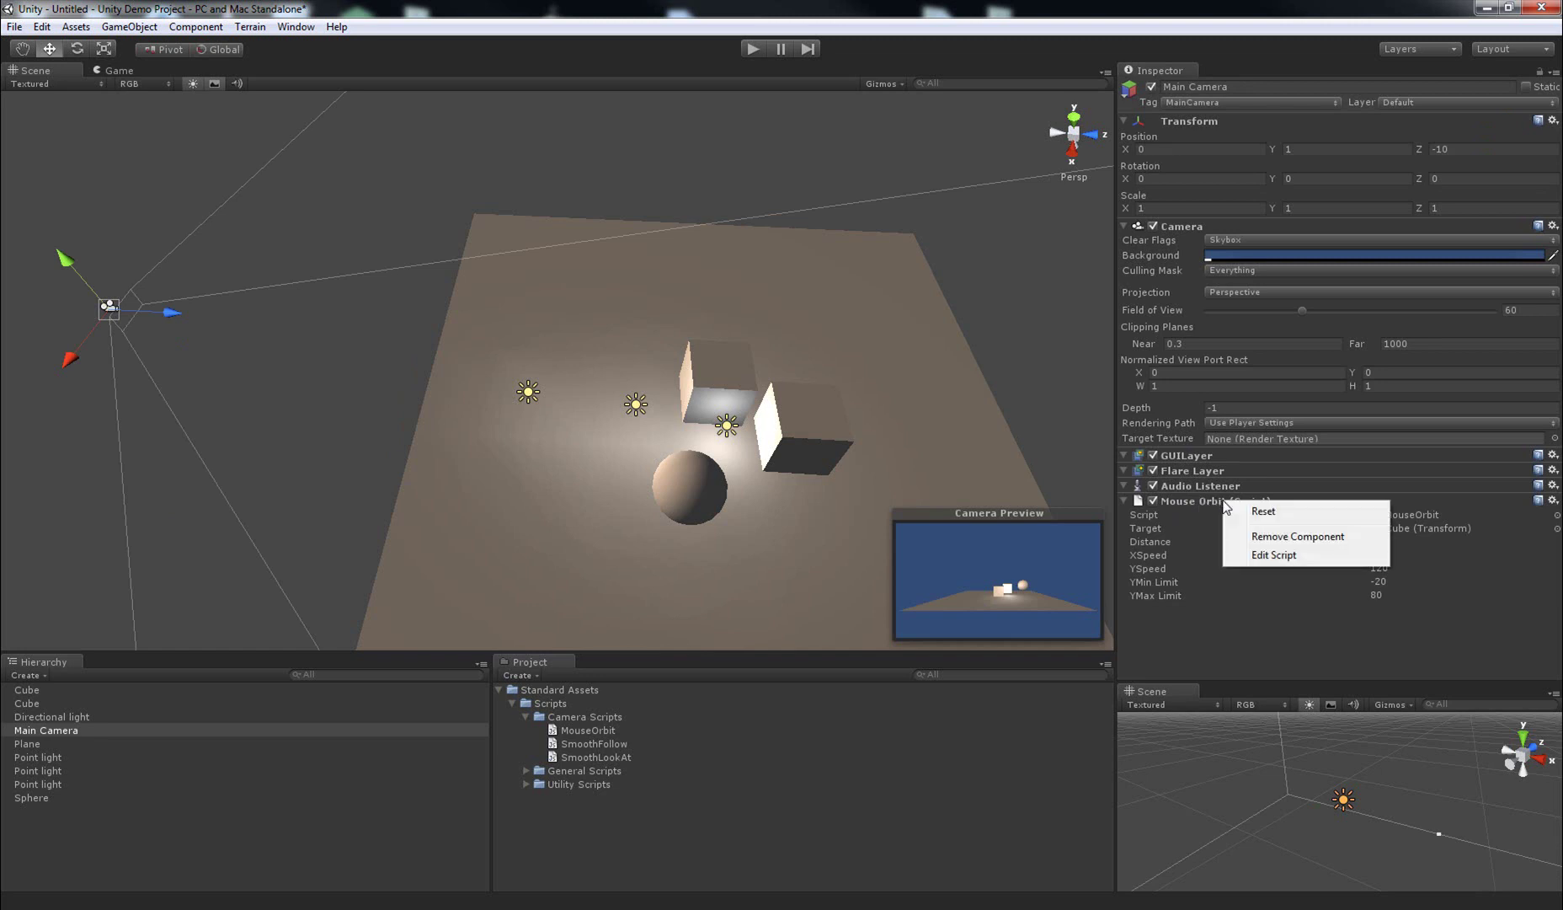
pyautogui.click(1282, 537)
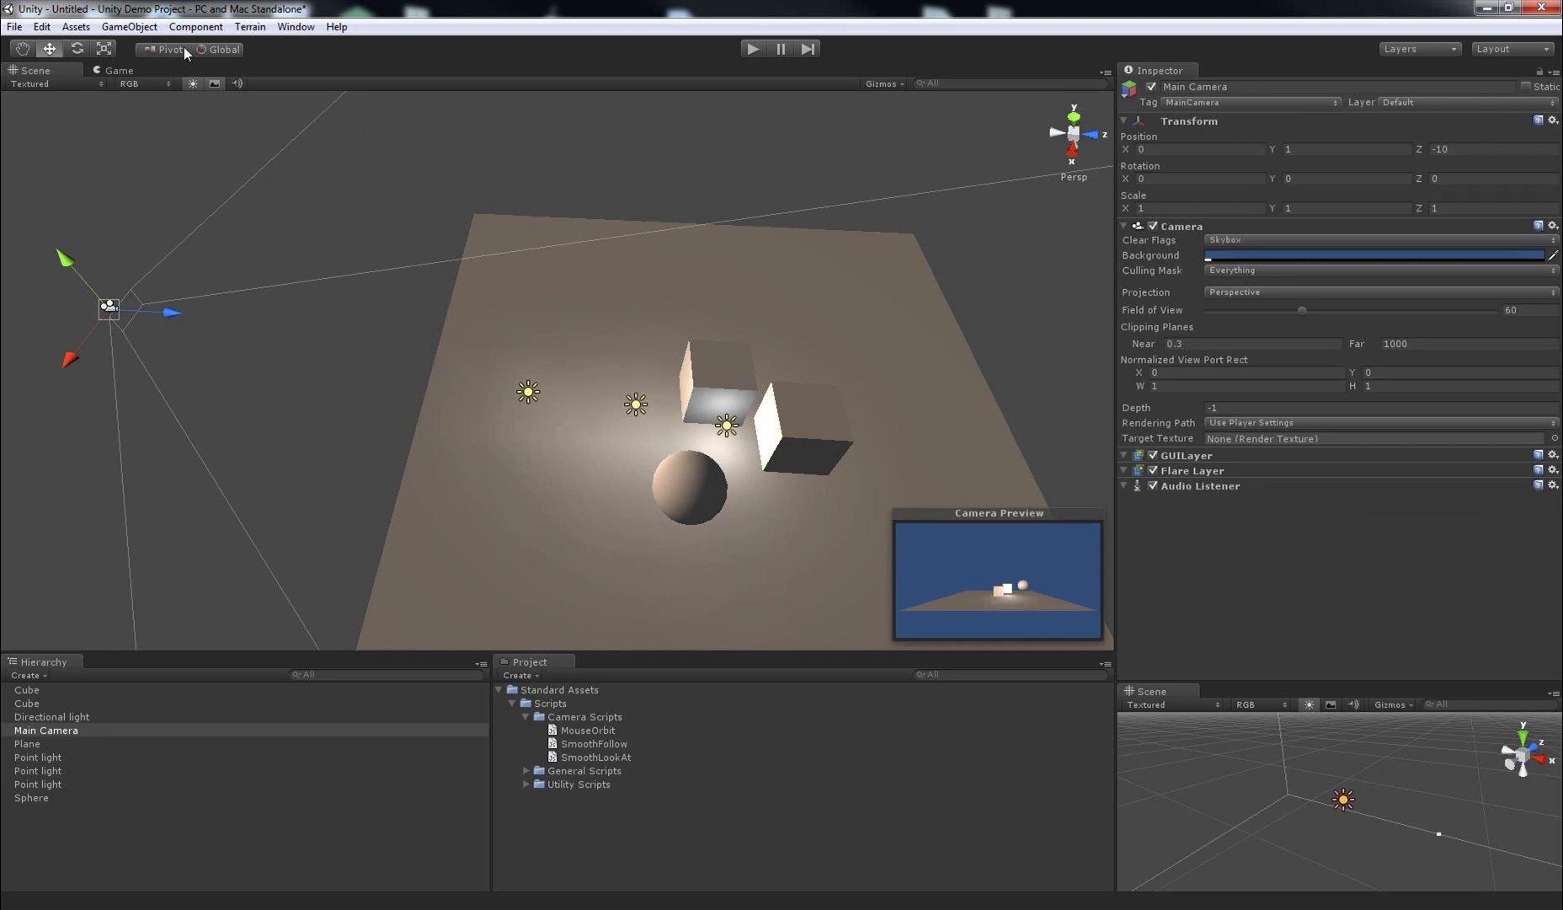
# Import the Character Controller standard asset package with its contents into the project.
pyautogui.click(129, 27)
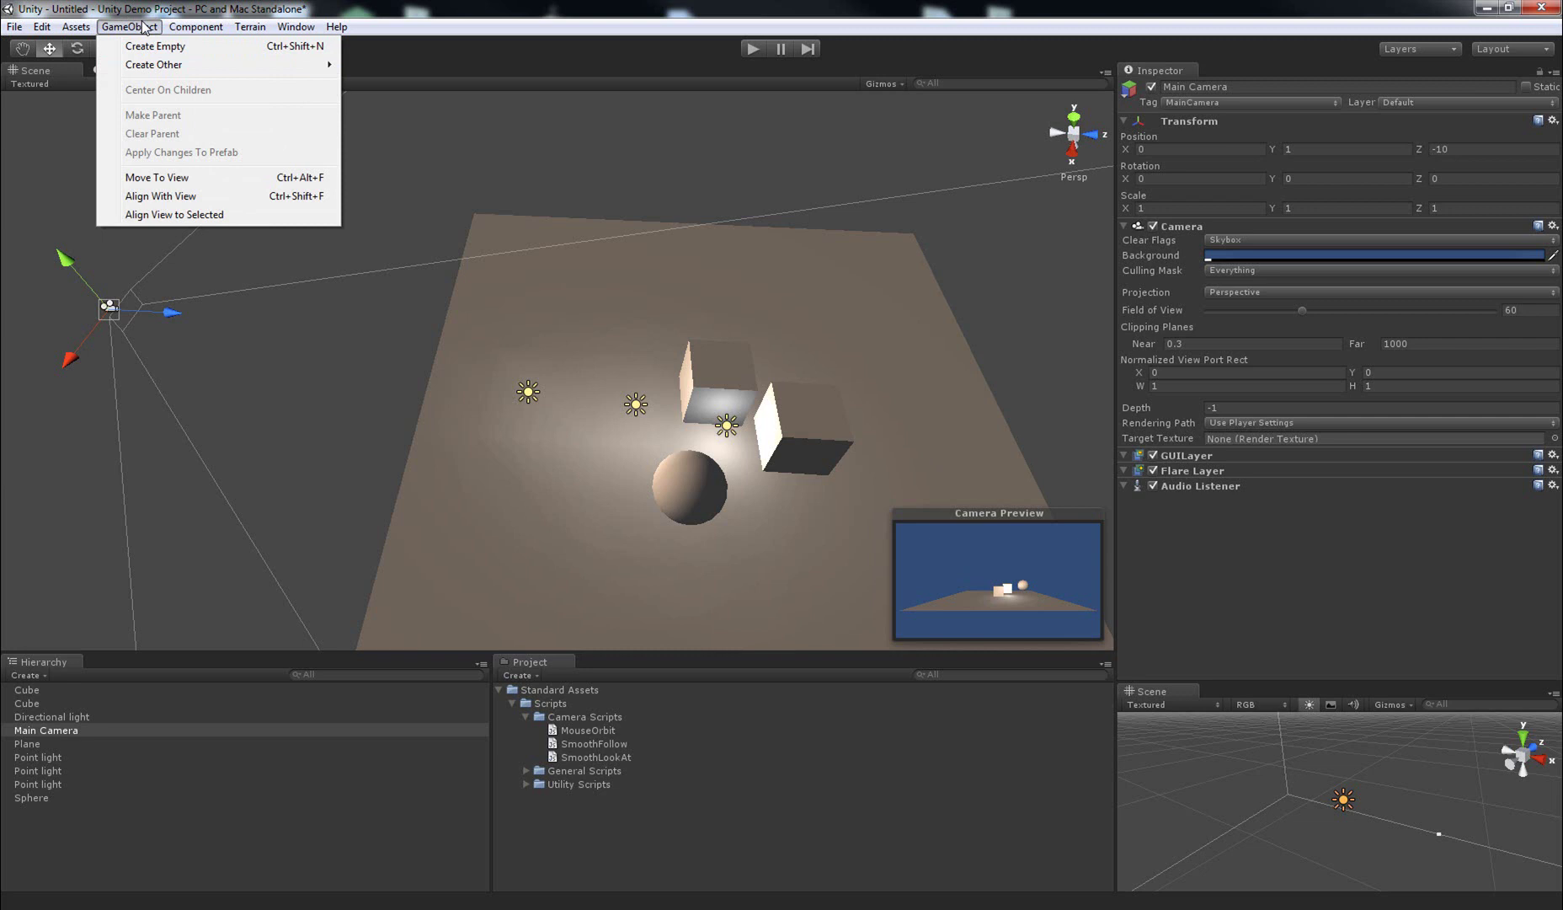
pyautogui.click(138, 26)
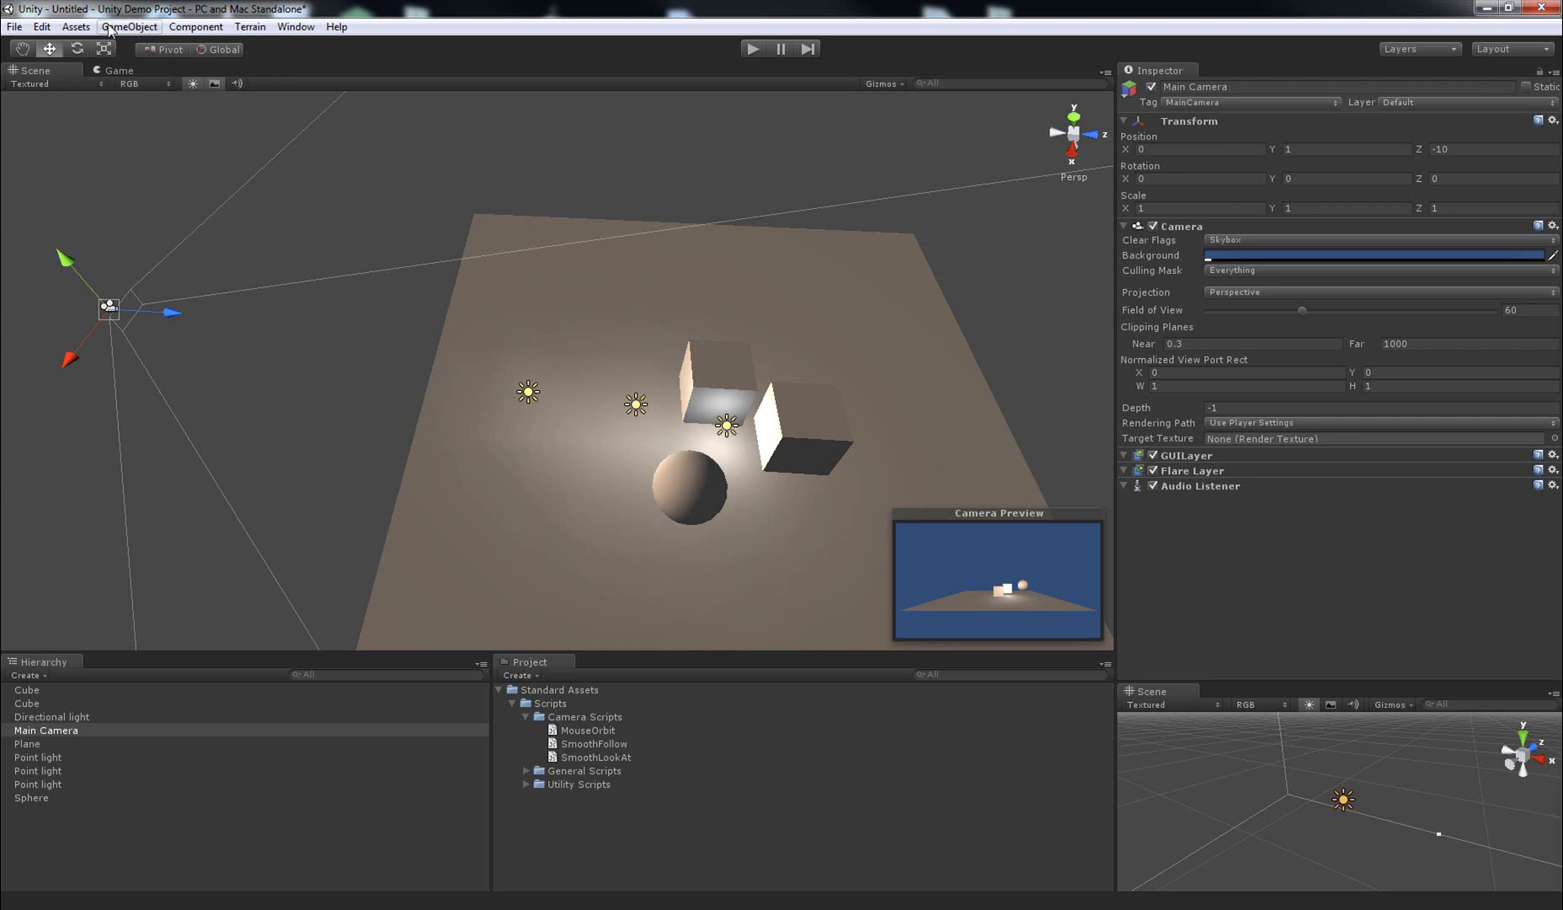
pyautogui.click(75, 27)
pyautogui.moveTo(139, 150)
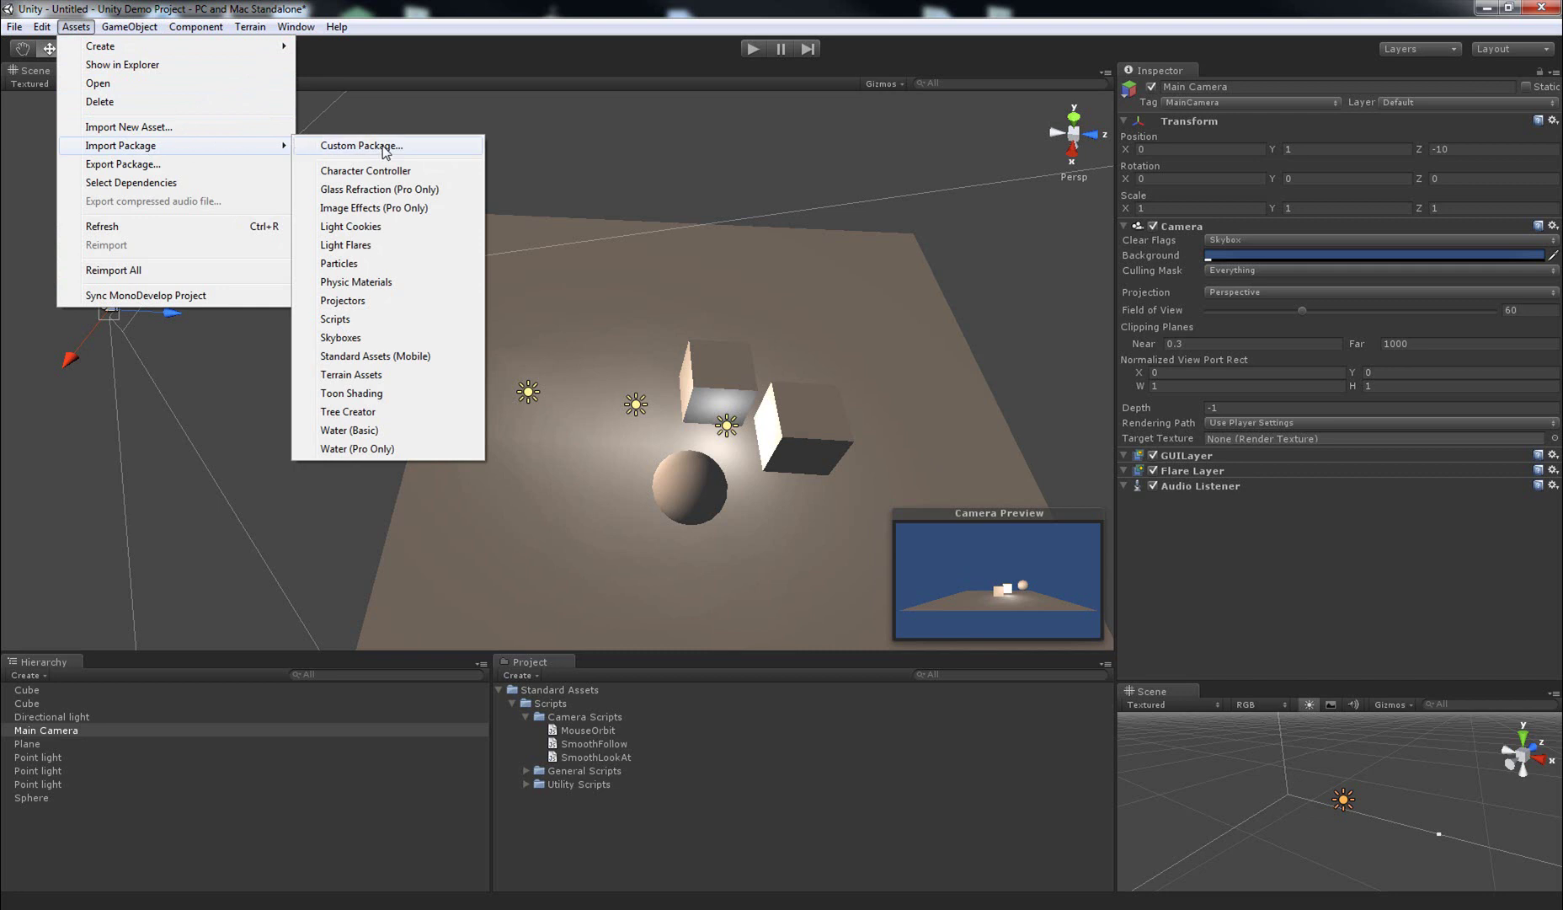
pyautogui.click(413, 171)
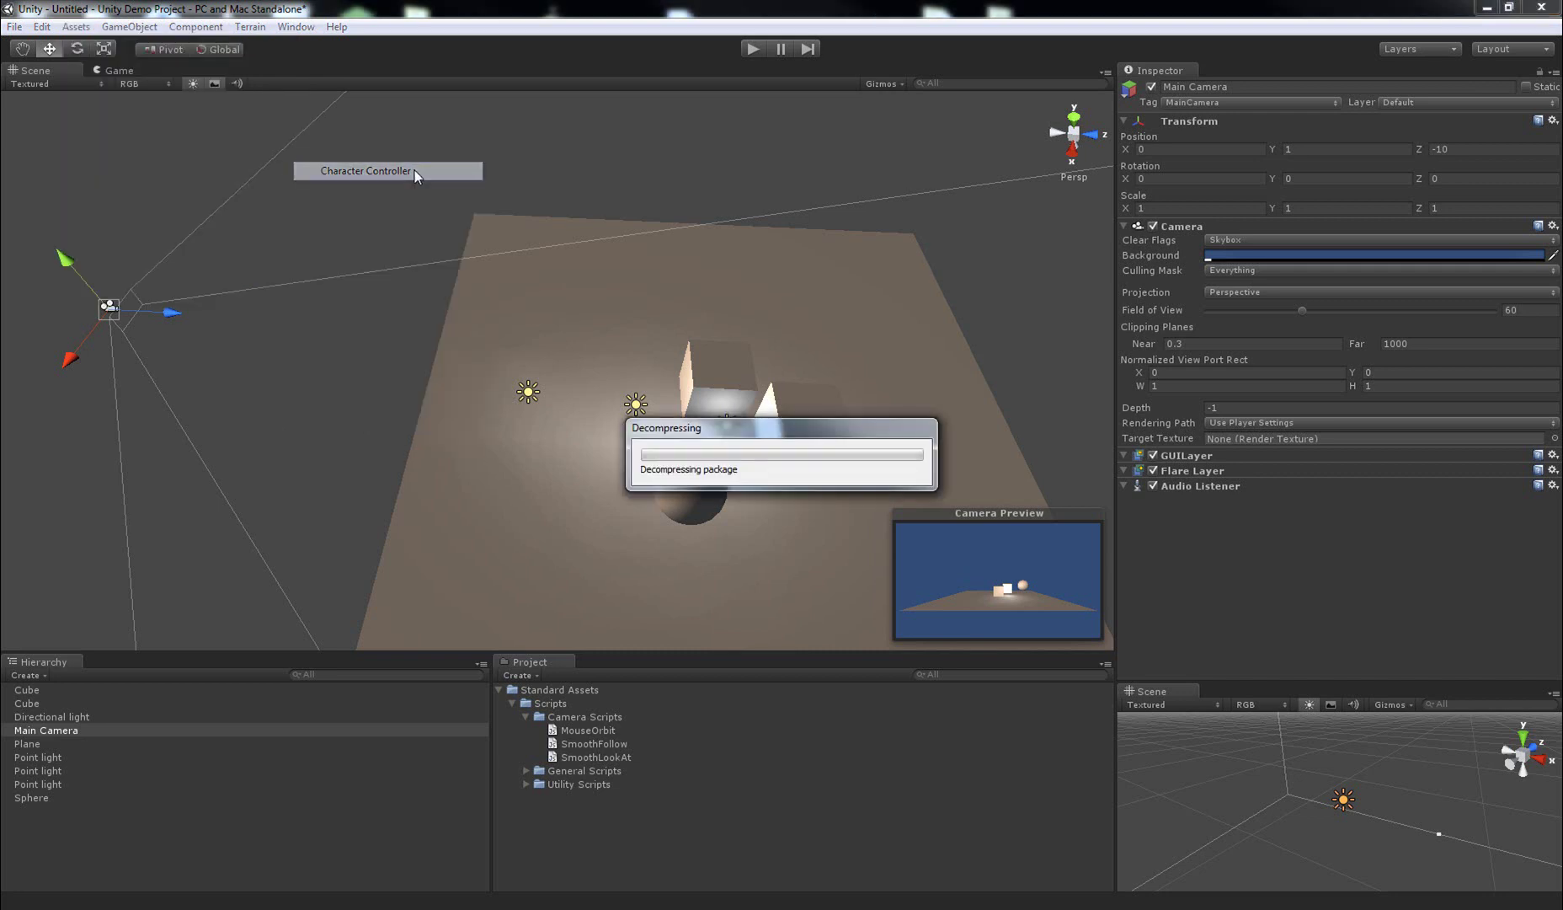
pyautogui.click(362, 301)
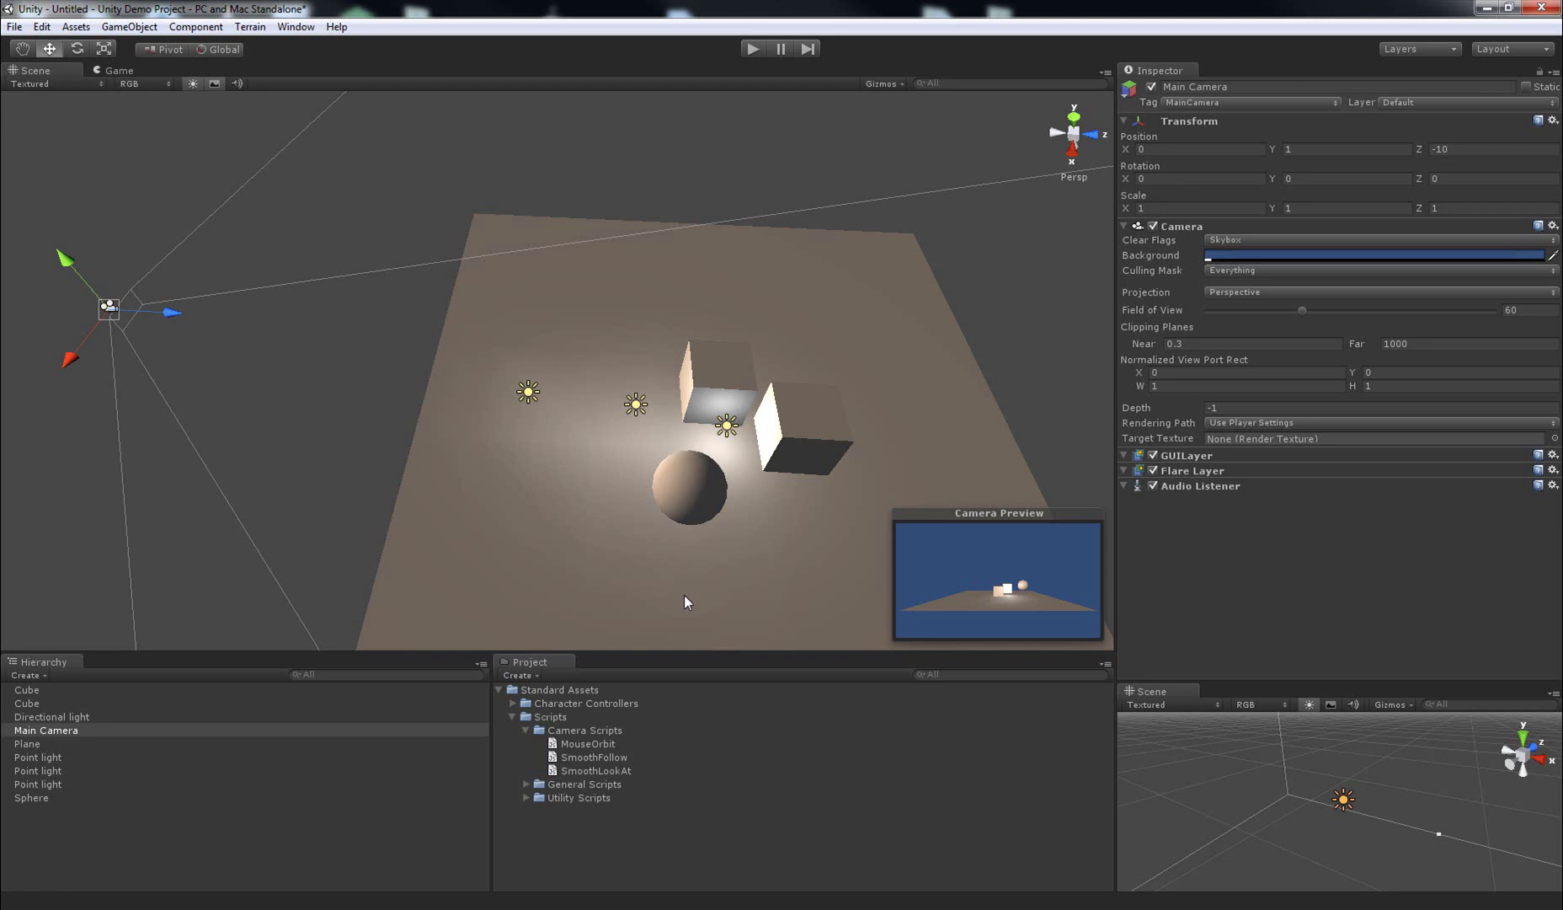
# Attach the MouseLook script from the Character Controllers' Sources/Scripts folder to the Main Camera.
pyautogui.click(511, 716)
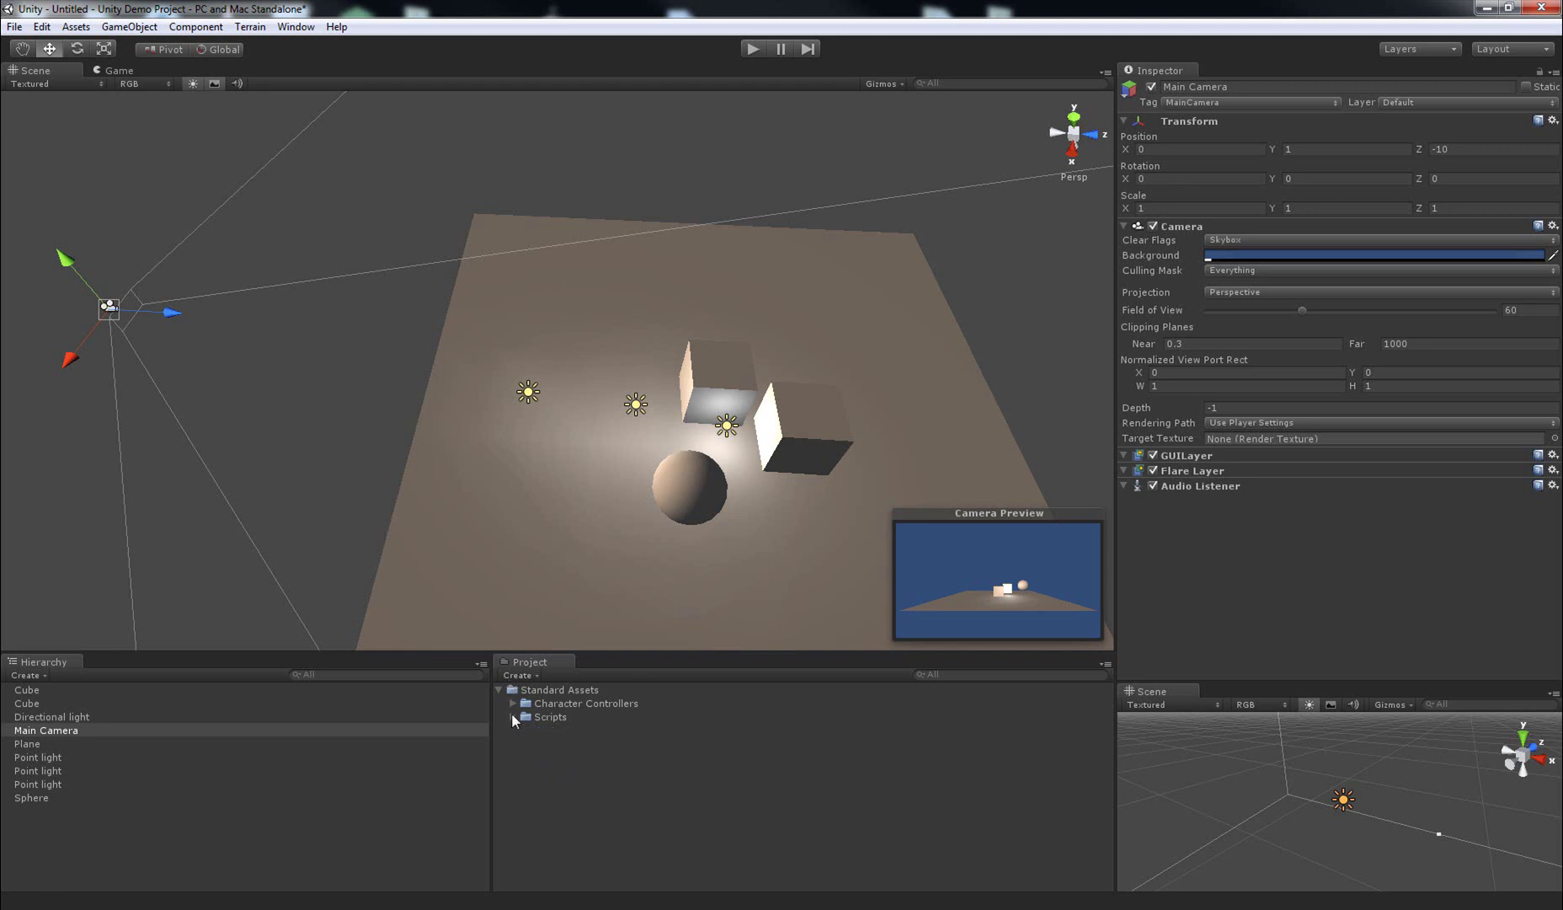
pyautogui.click(513, 702)
pyautogui.click(528, 744)
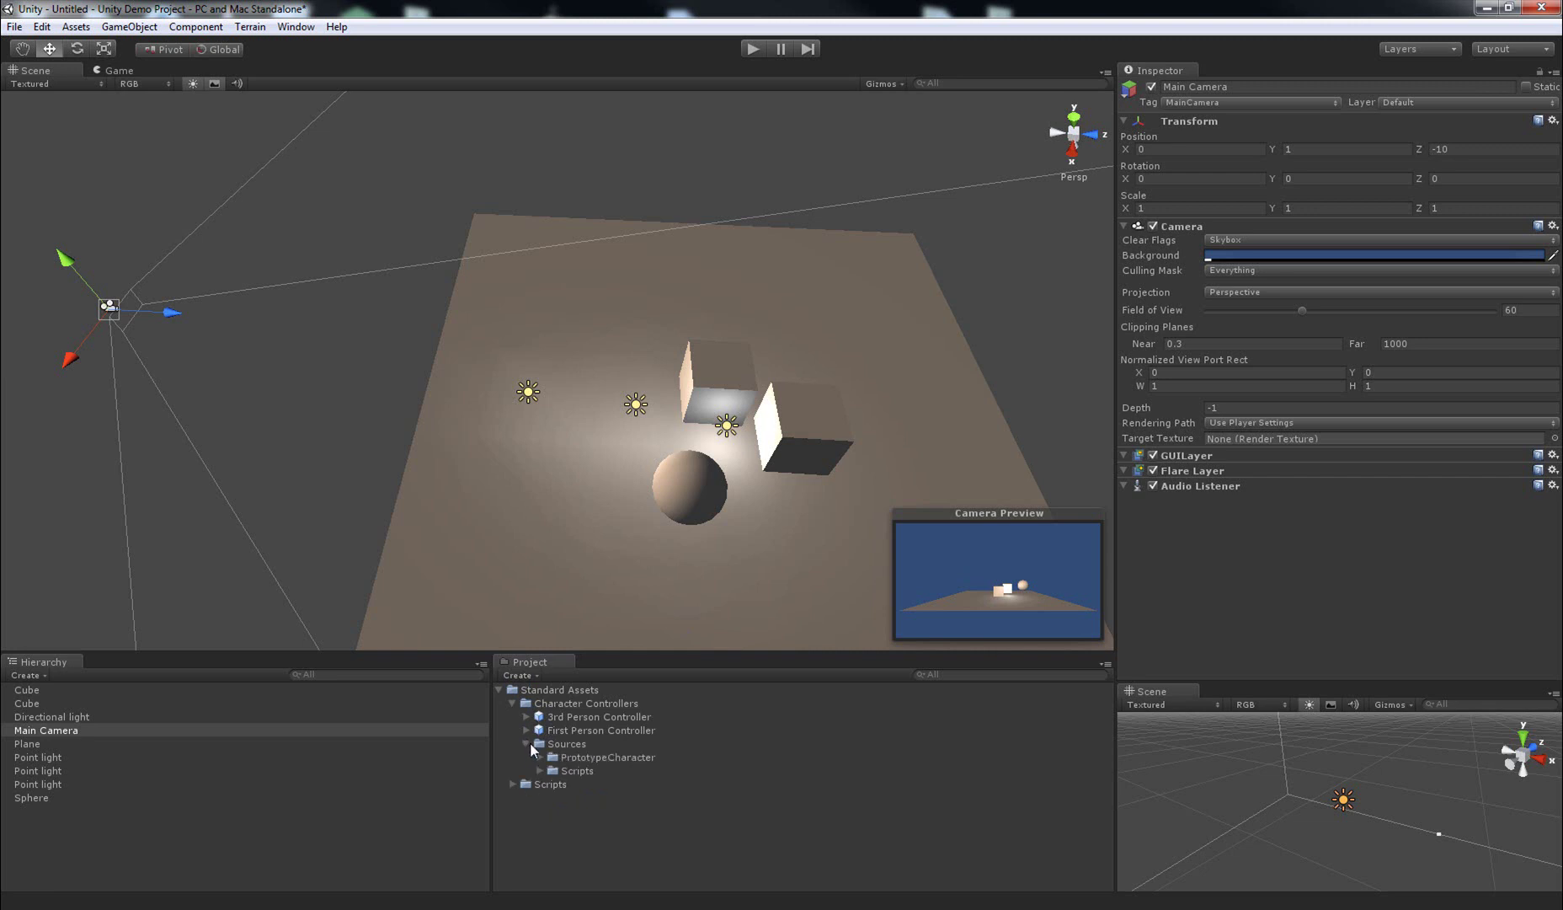
pyautogui.click(539, 770)
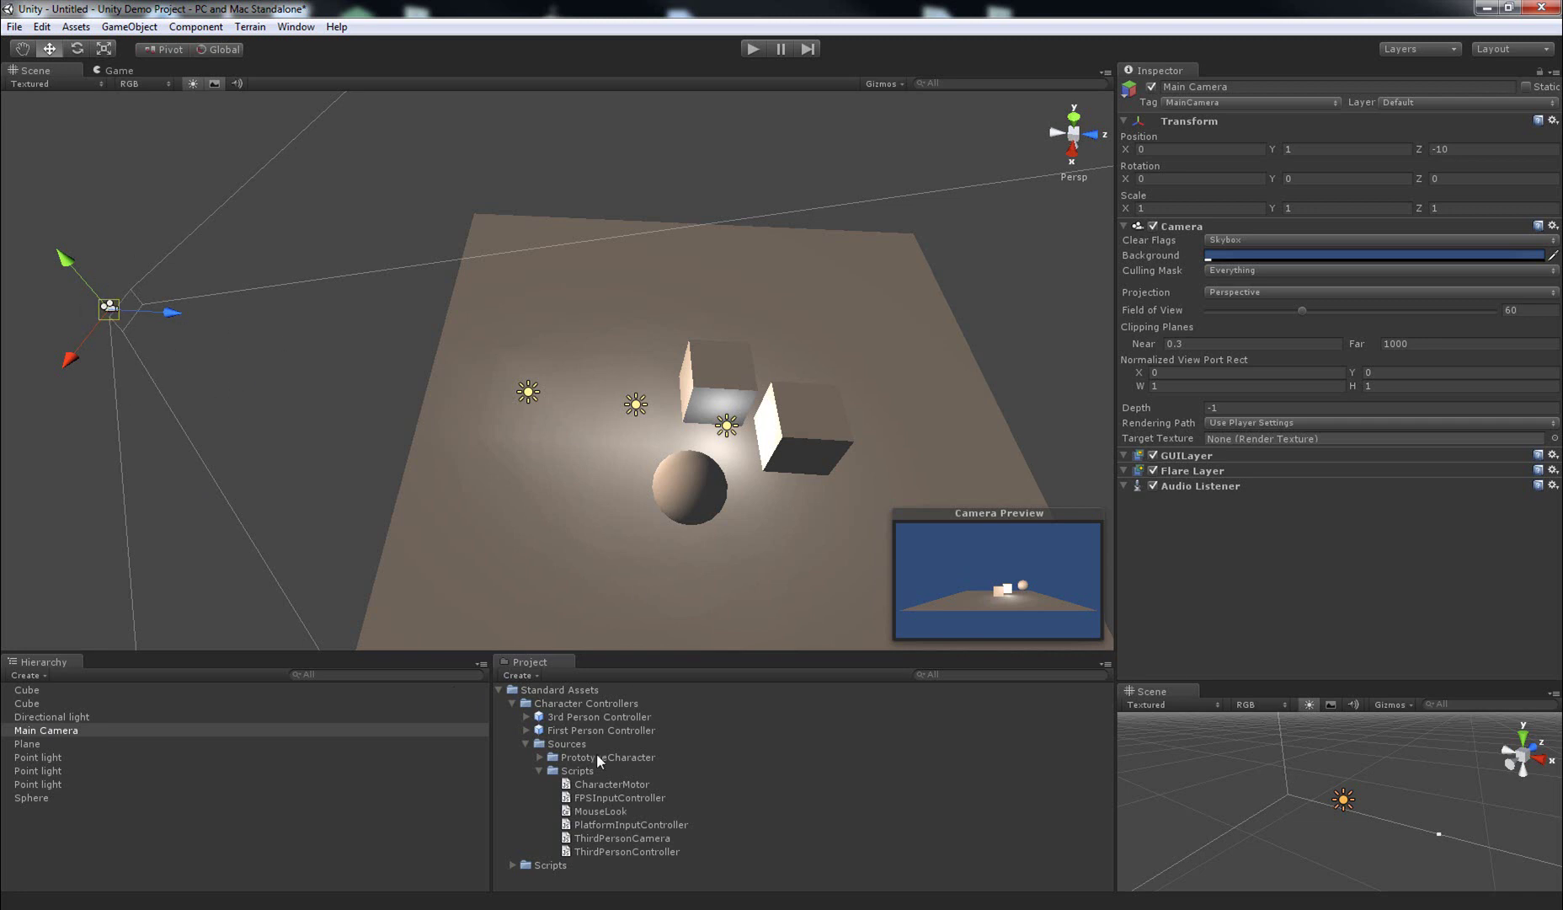
pyautogui.click(566, 812)
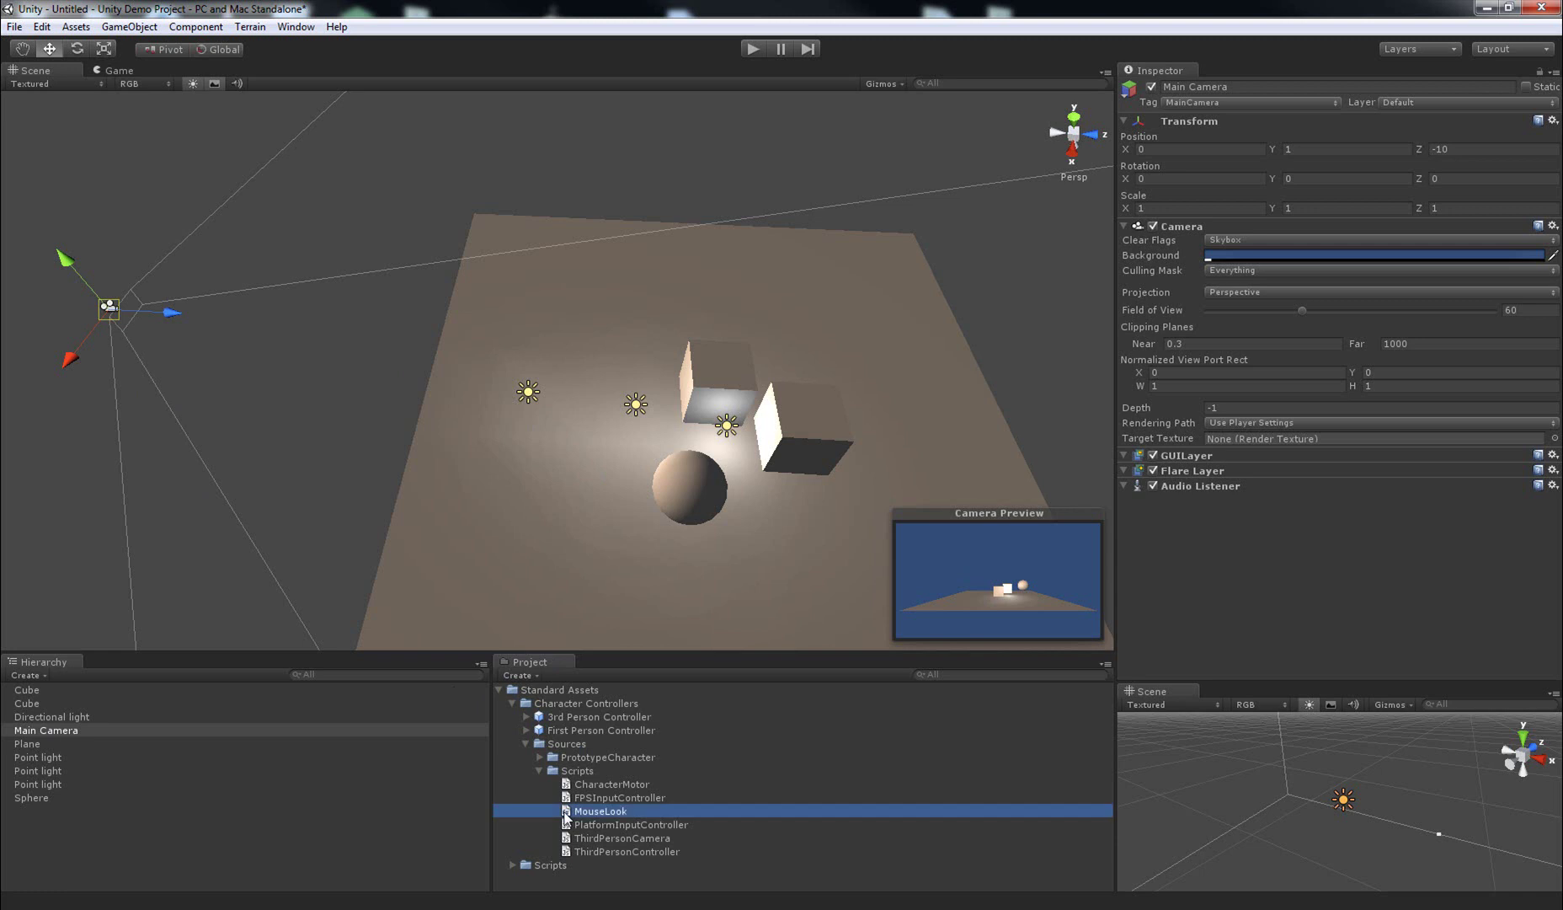
pyautogui.moveTo(566, 815); pyautogui.dragTo(1270, 548)
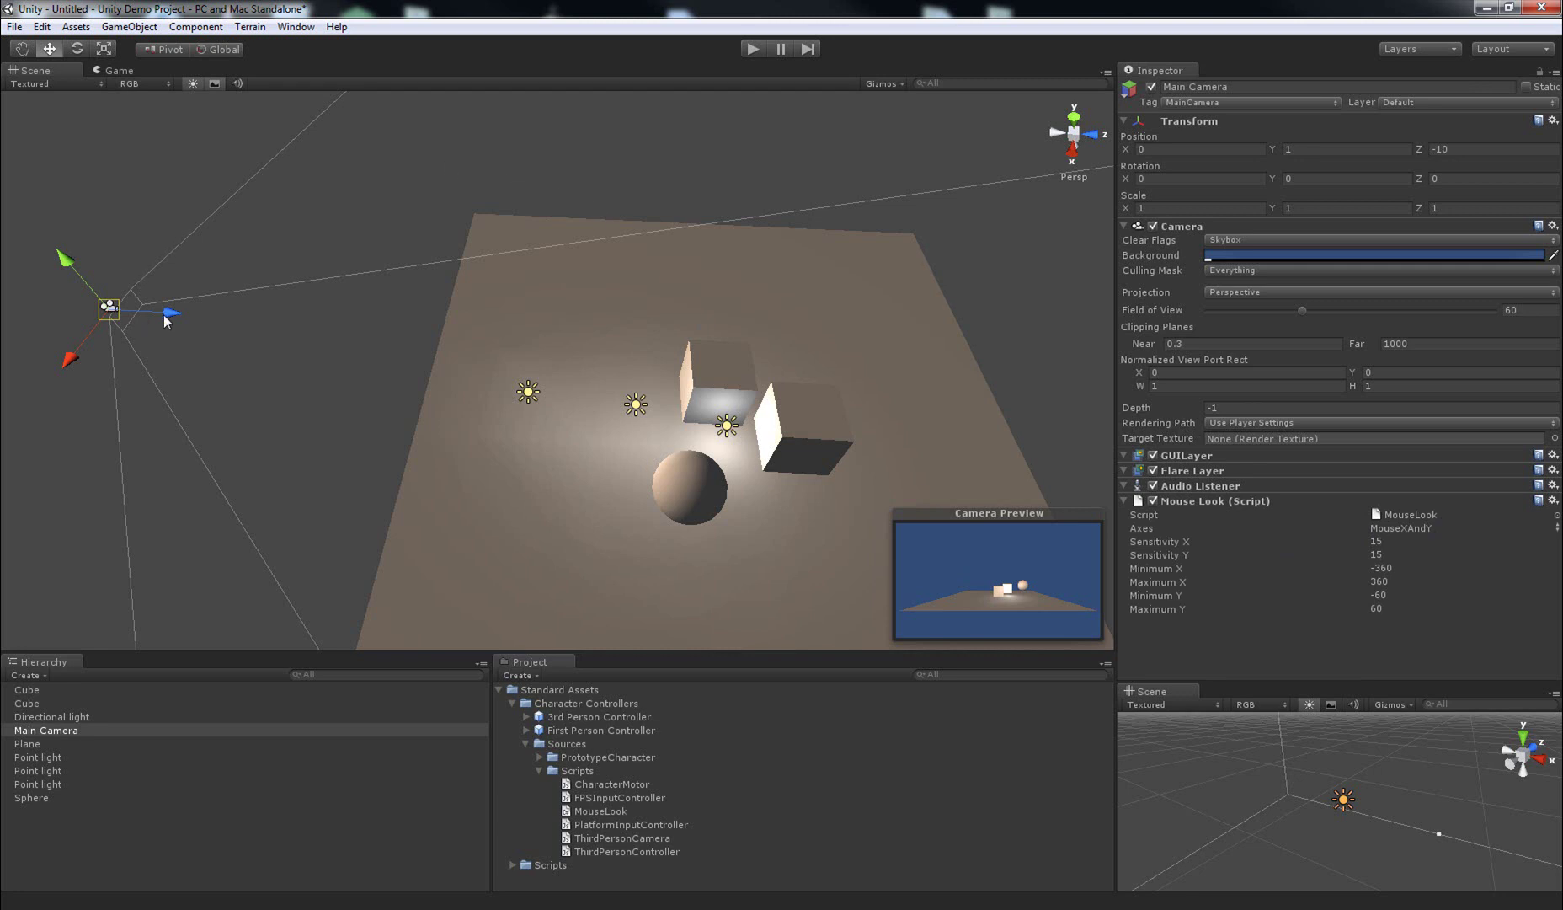
# Move the Main Camera close to the cubes and sphere, to about X 1.15, Y 0.41, Z -1.09.
pyautogui.moveTo(166, 321); pyautogui.dragTo(674, 423)
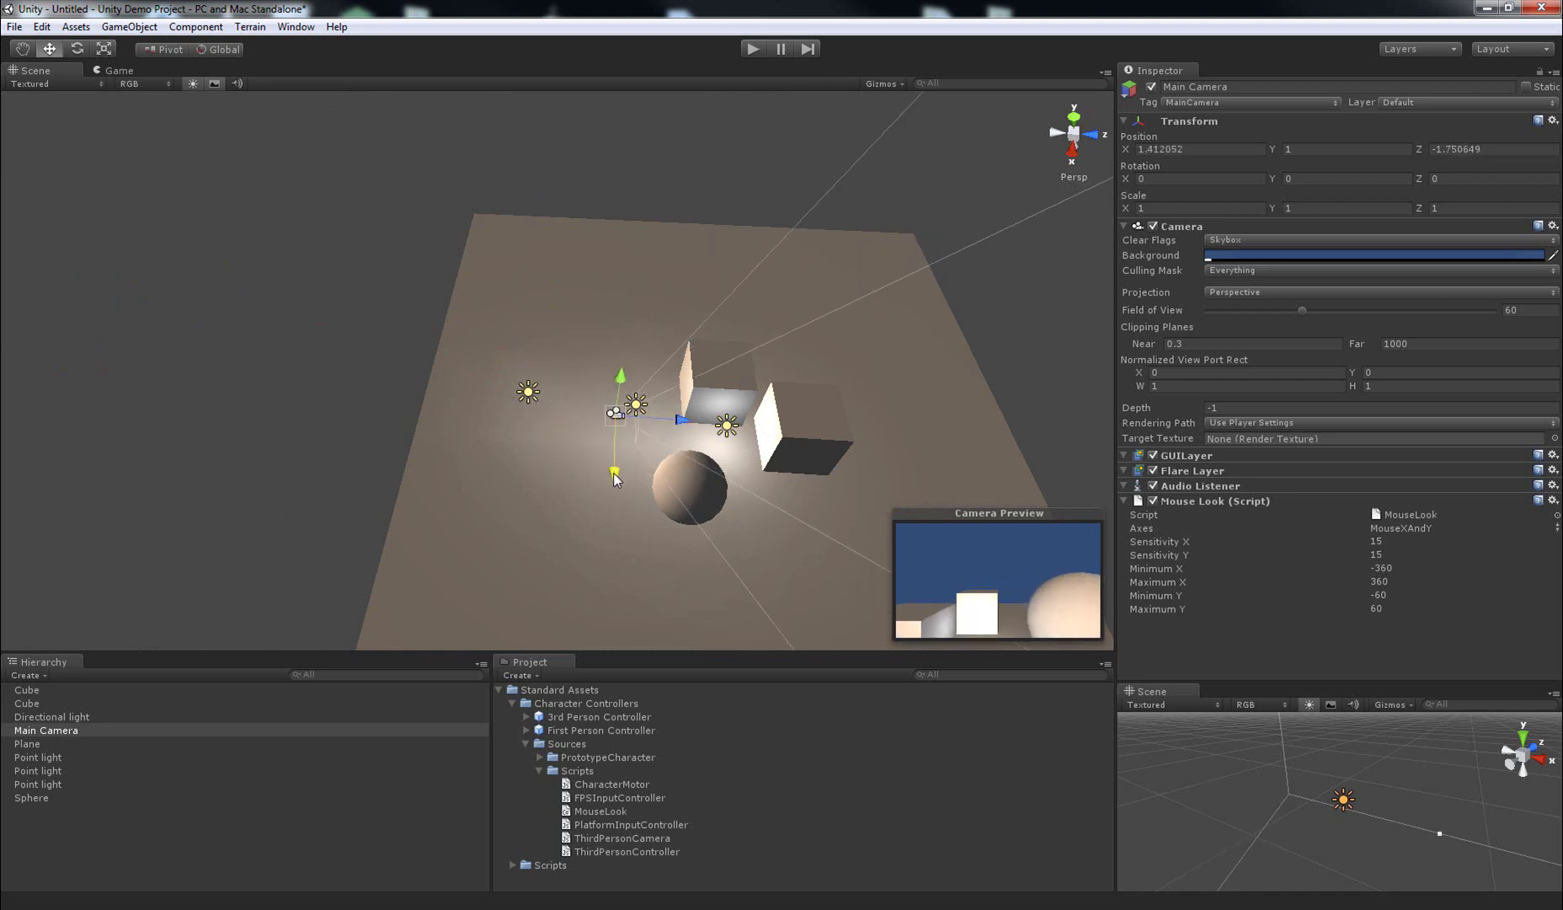
pyautogui.moveTo(615, 479); pyautogui.dragTo(614, 499)
pyautogui.moveTo(620, 398); pyautogui.dragTo(706, 460)
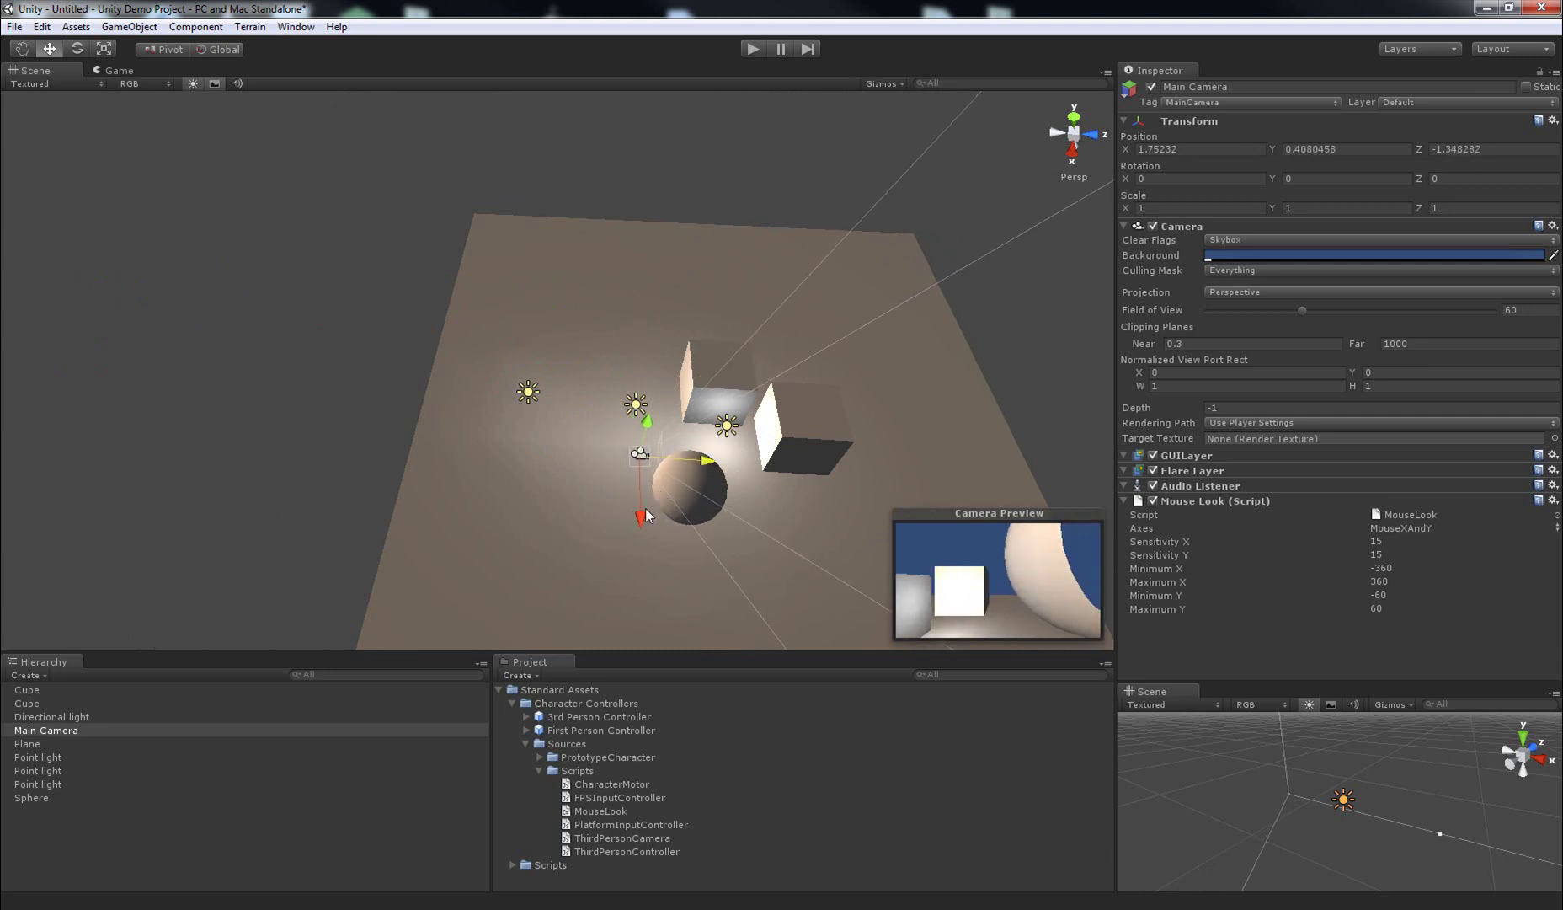
pyautogui.moveTo(646, 516); pyautogui.dragTo(652, 492)
pyautogui.moveTo(705, 426); pyautogui.dragTo(723, 427)
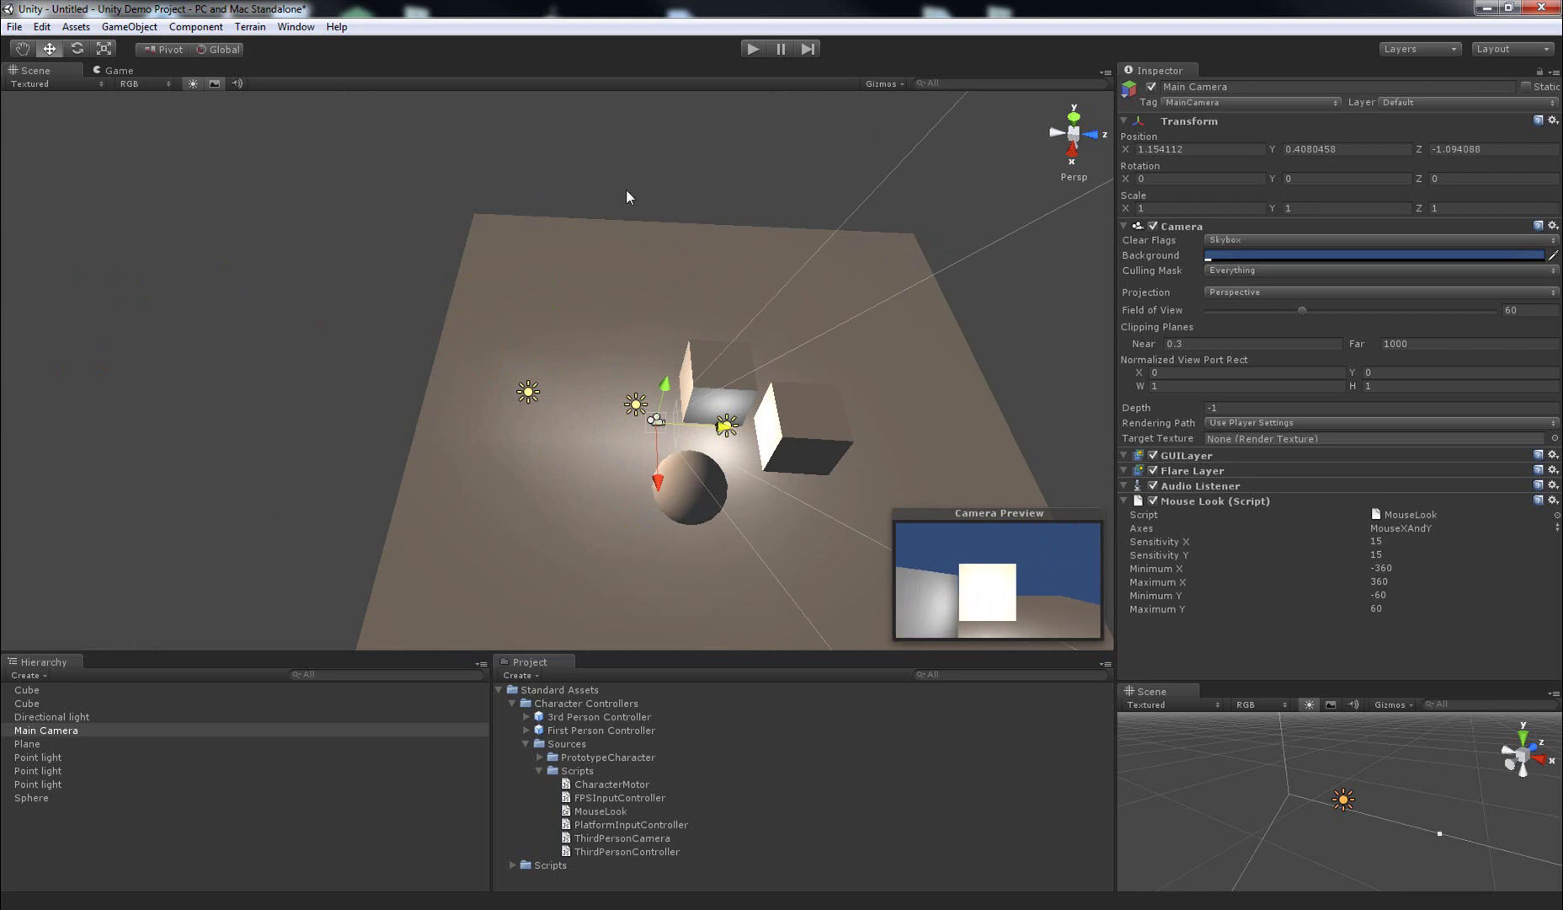
# Run the scene to test looking around with the Mouse Look script, and stop it.
pyautogui.click(756, 50)
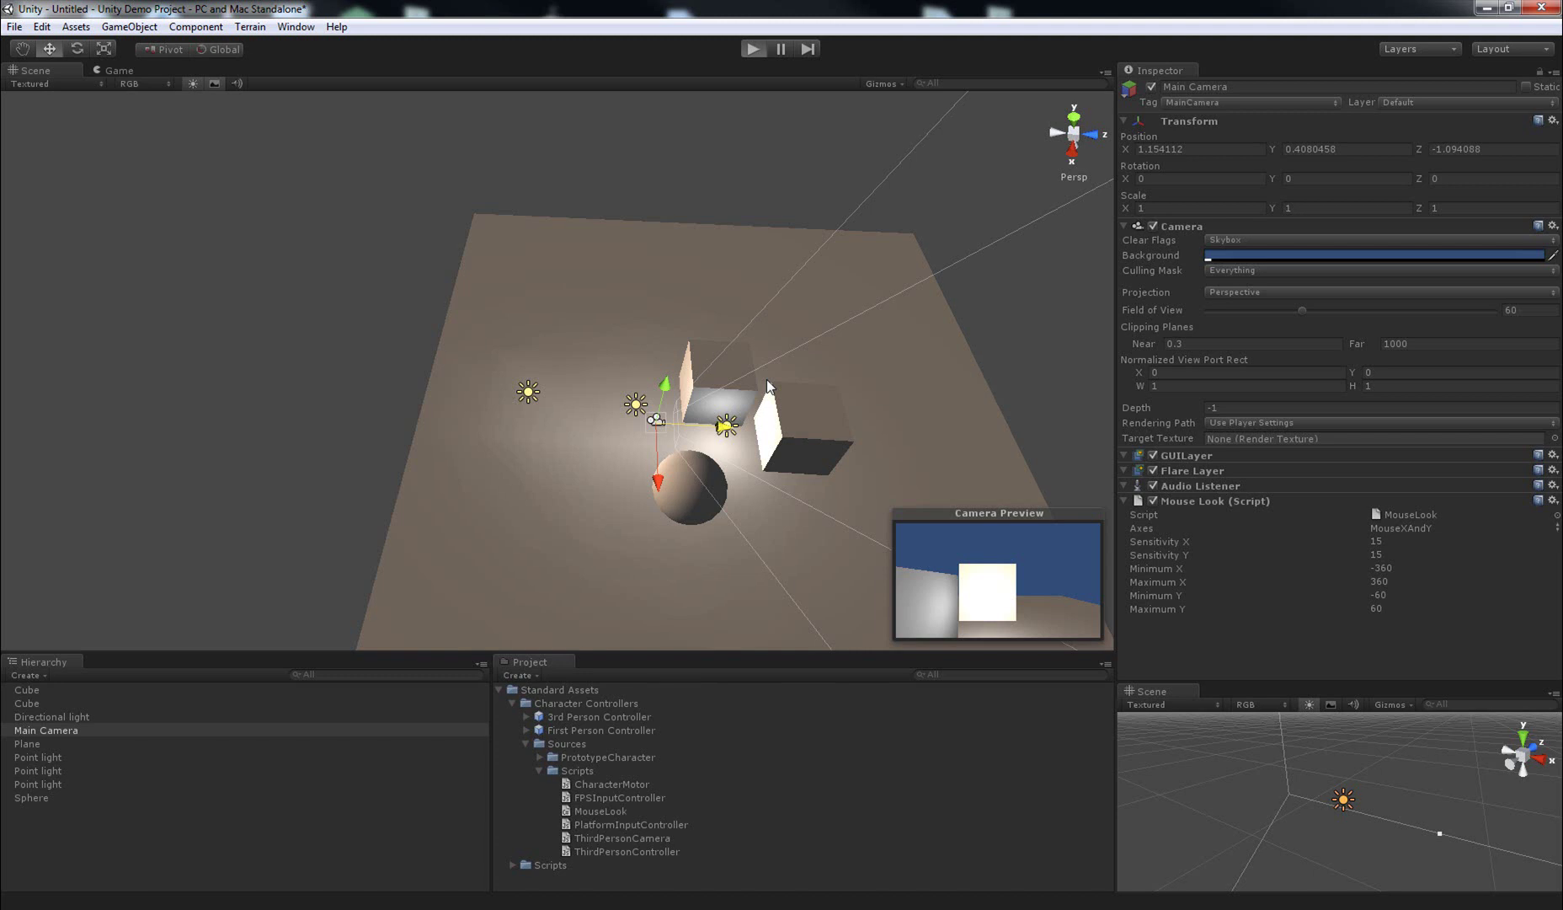
pyautogui.hotkey('ctrl', 'p')
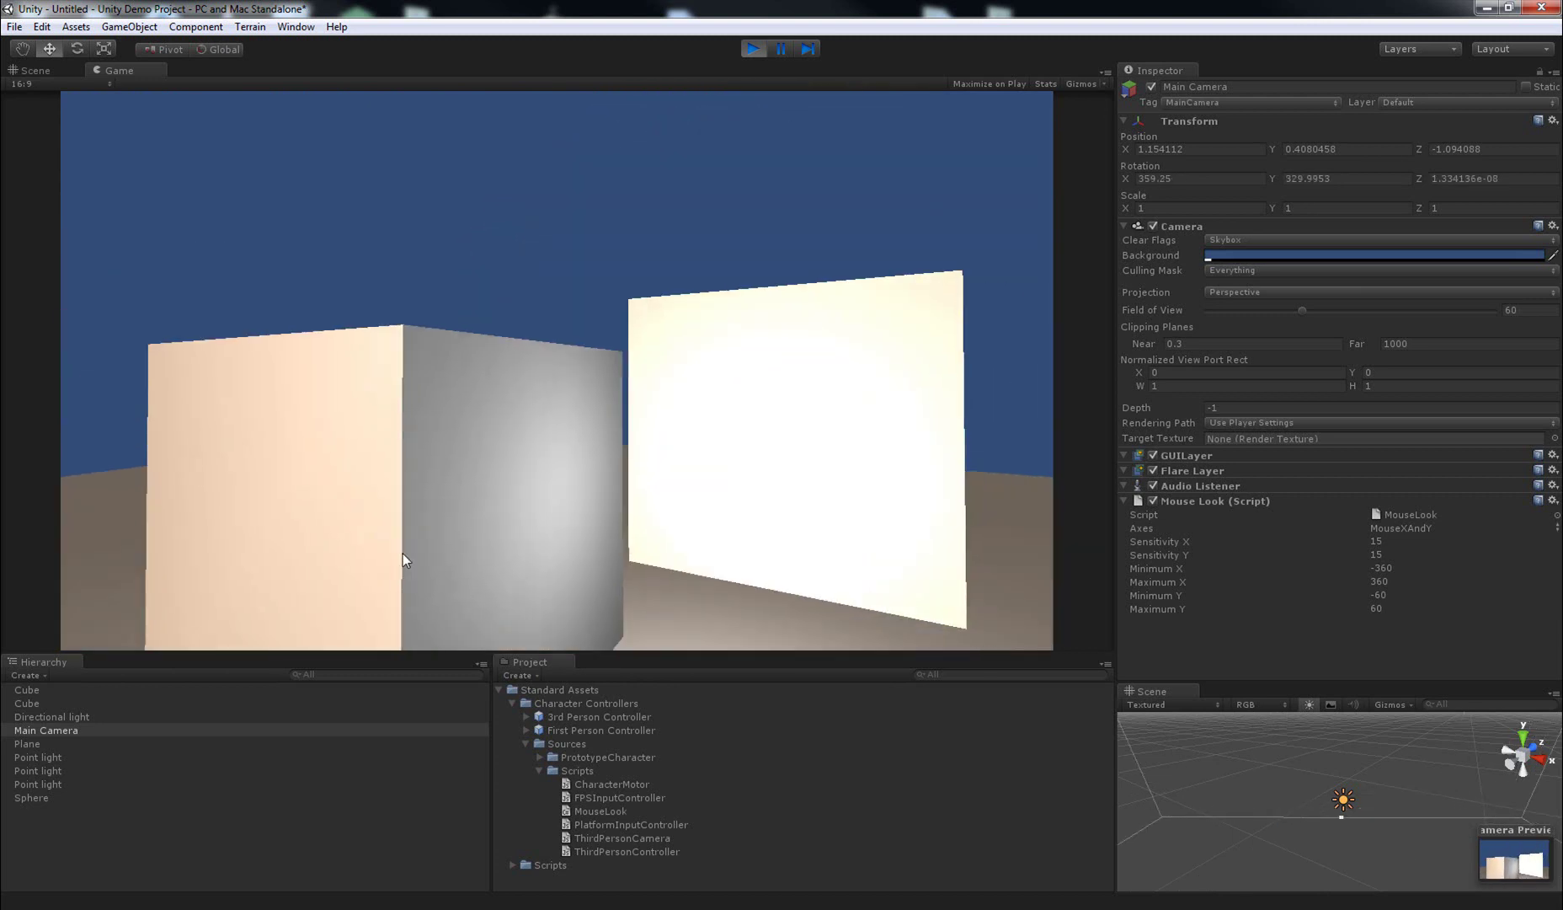
pyautogui.click(751, 49)
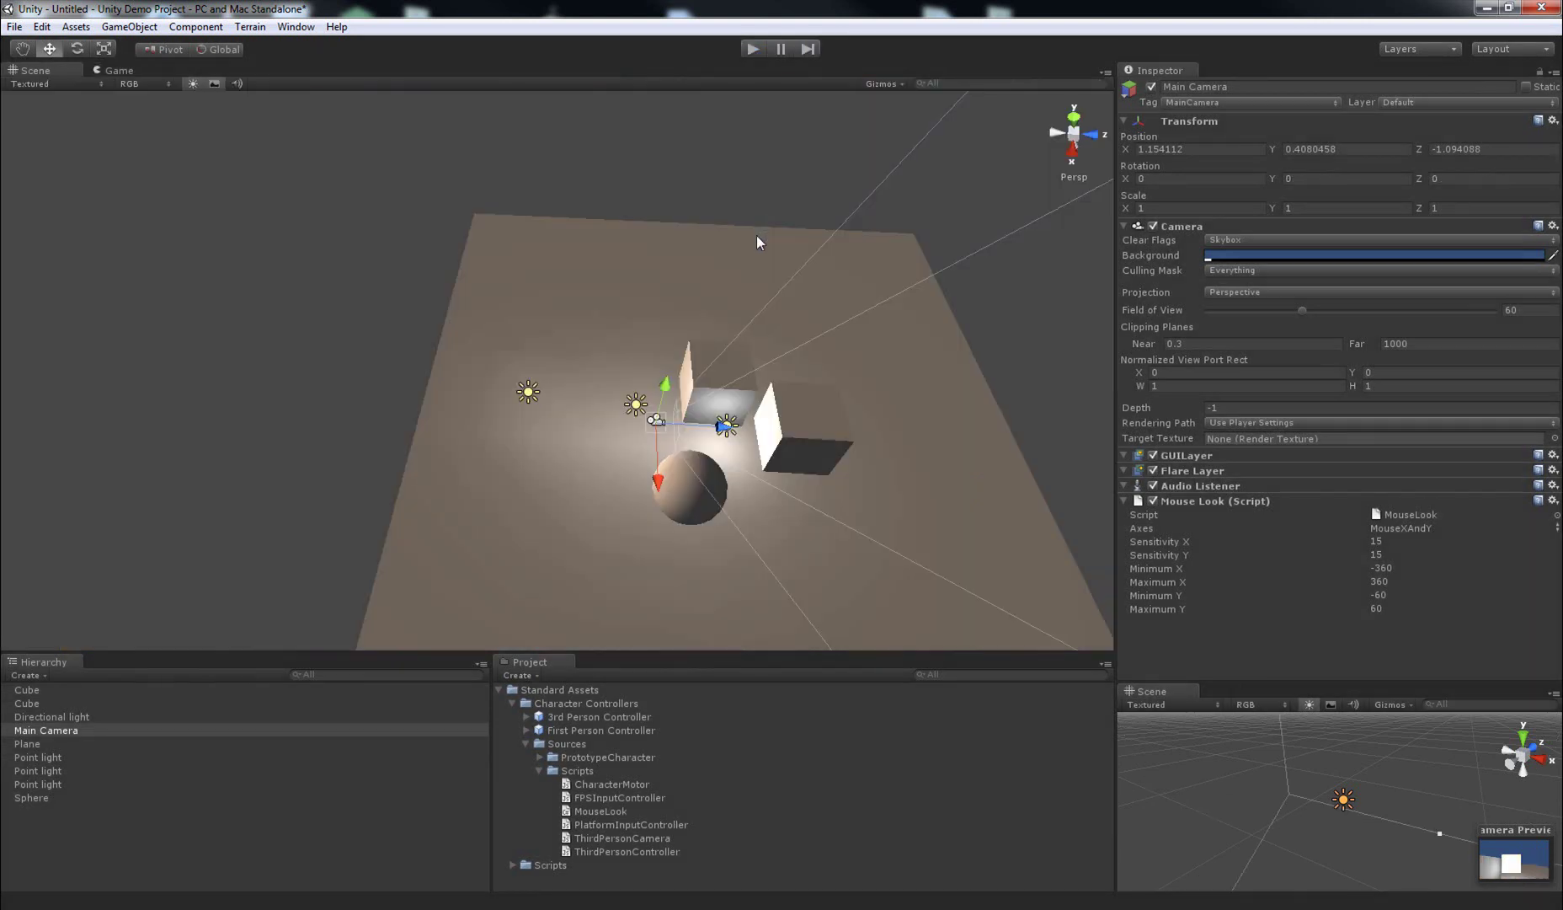
pyautogui.keyDown('alt'); pyautogui.moveTo(608, 429); pyautogui.dragTo(793, 427); pyautogui.keyUp('alt')
pyautogui.scroll(3, 891, 427)
pyautogui.scroll(3, 949, 403)
pyautogui.scroll(-5, 651, 383)
pyautogui.scroll(5, 826, 383)
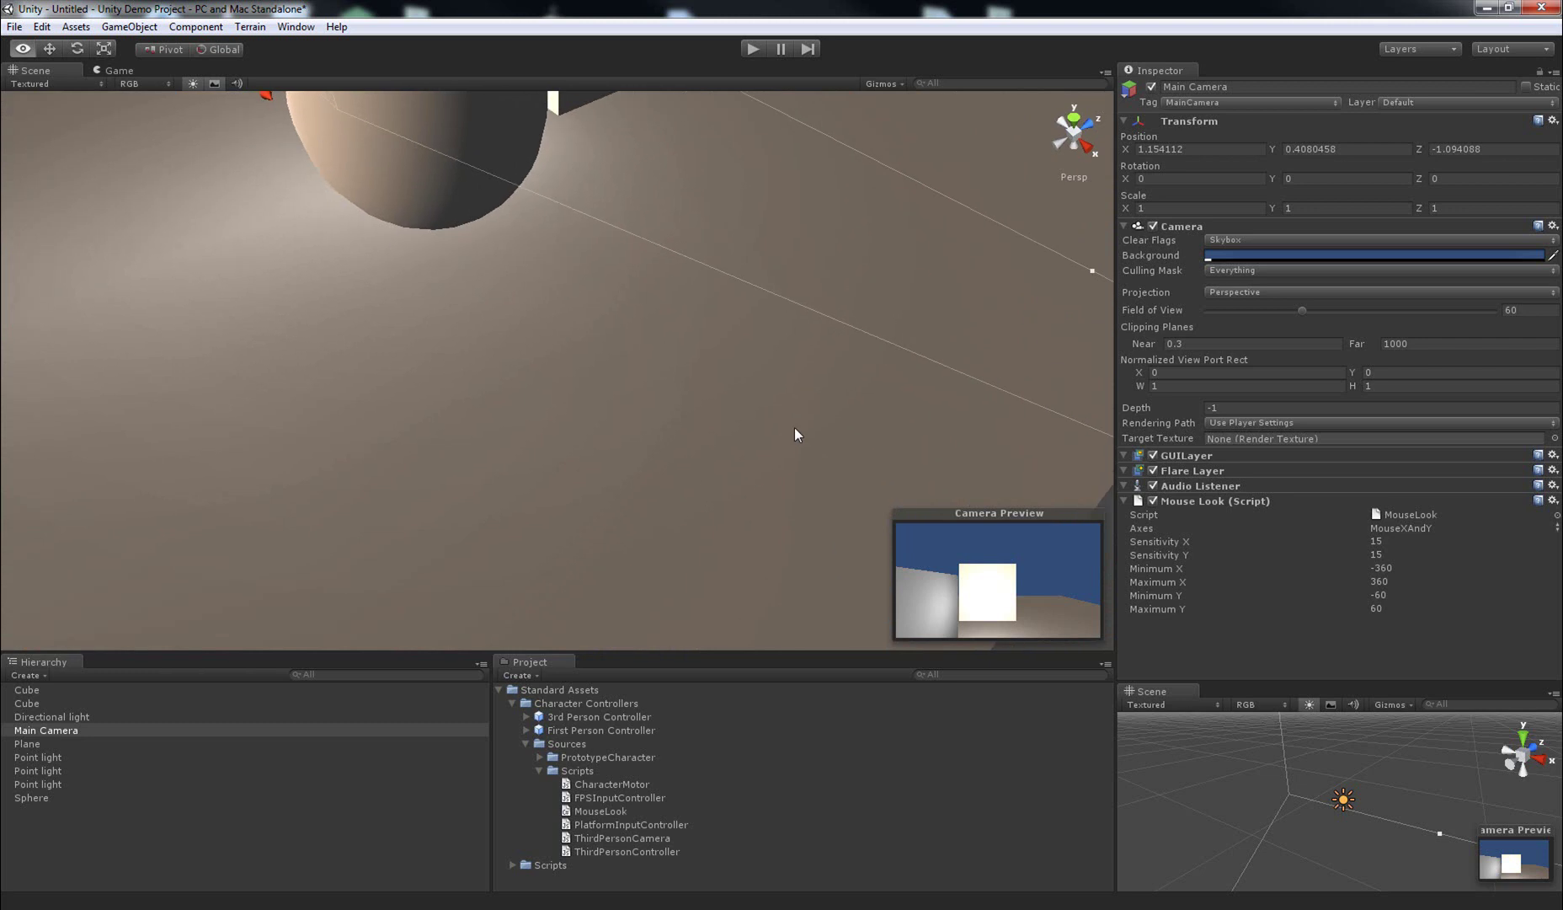